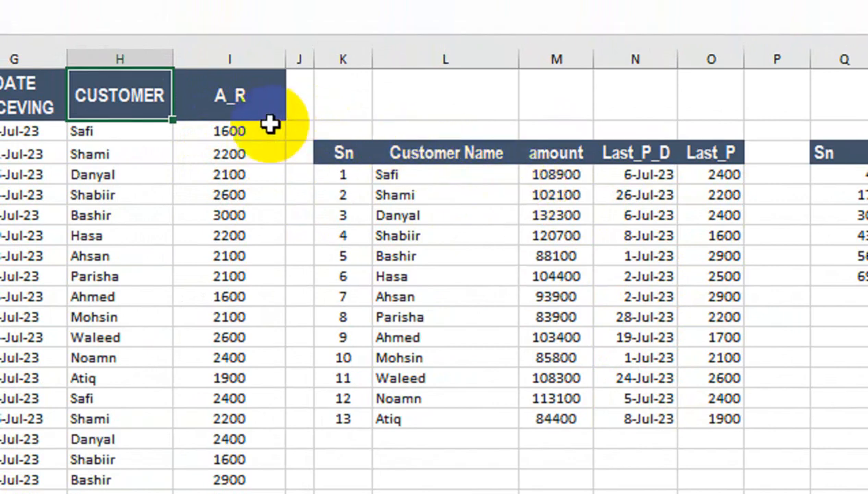
# - Set the A_R amount of payment 1 to 100000
pyautogui.click(266, 123)
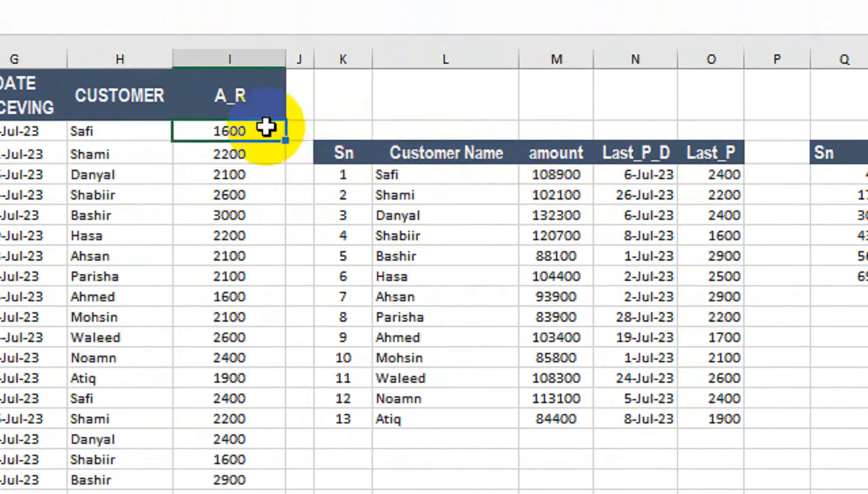
pyautogui.write('1000000')
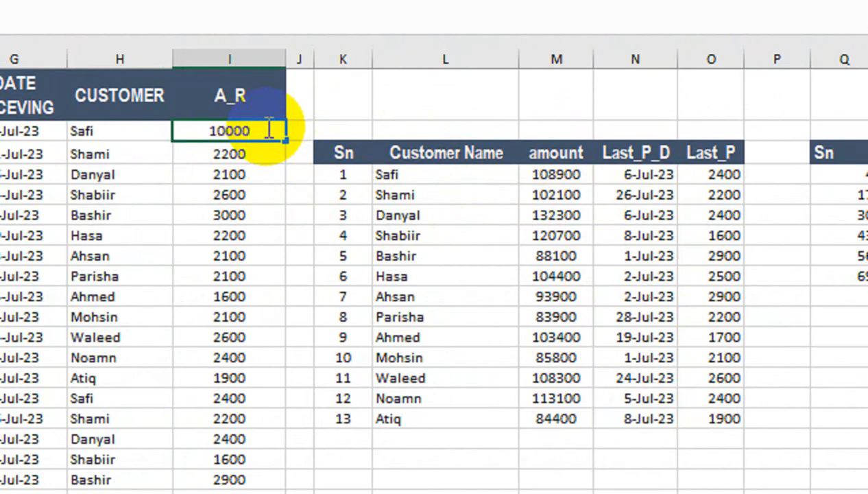
pyautogui.press('Return')
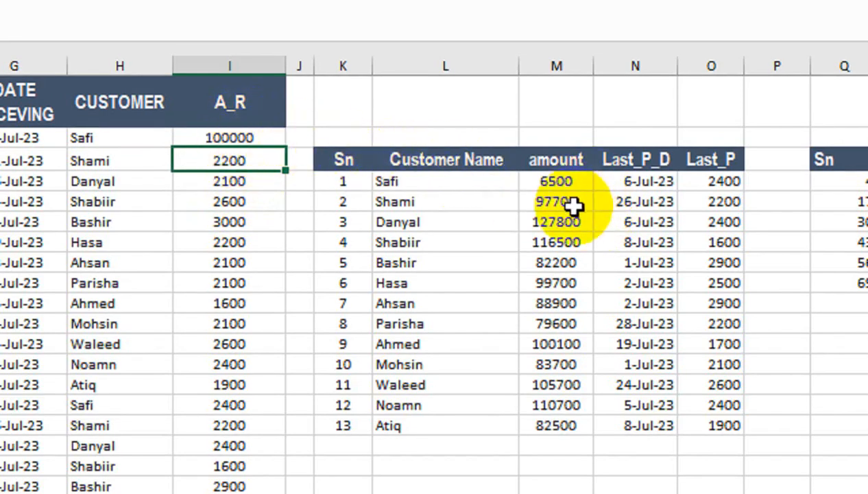
# - Set the A_R amount of payment 1 to 25000
pyautogui.click(265, 140)
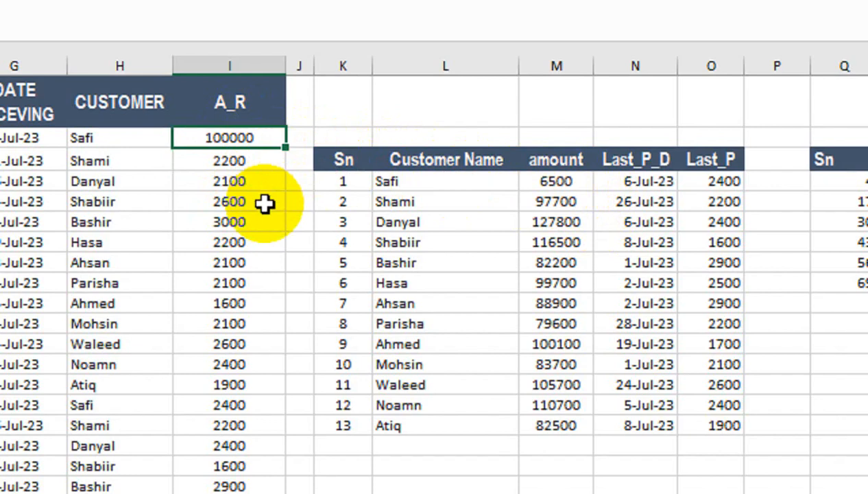
pyautogui.write('25000')
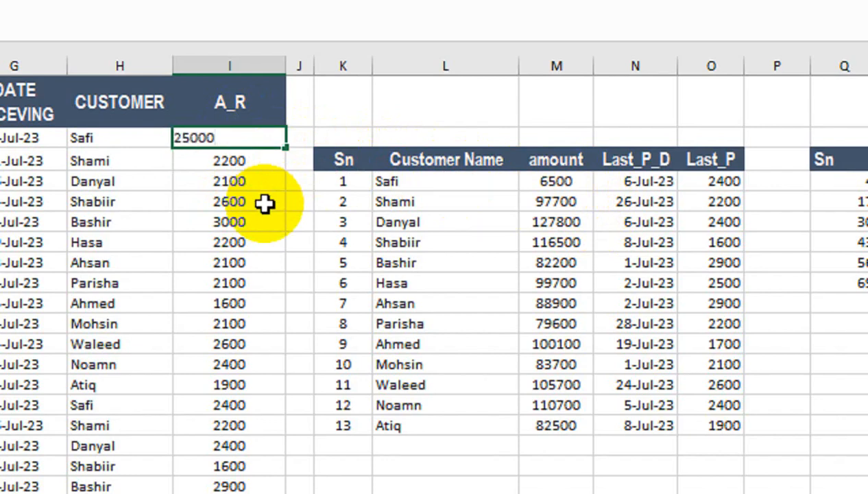
pyautogui.press('Return')
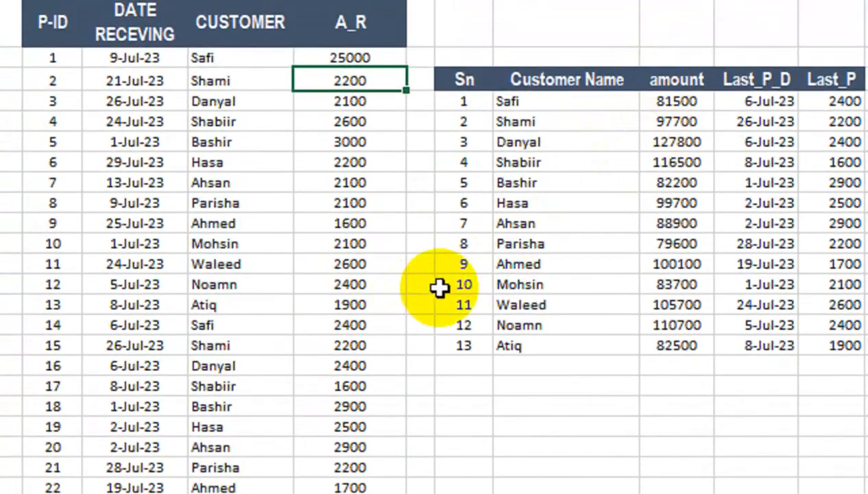
pyautogui.click(678, 161)
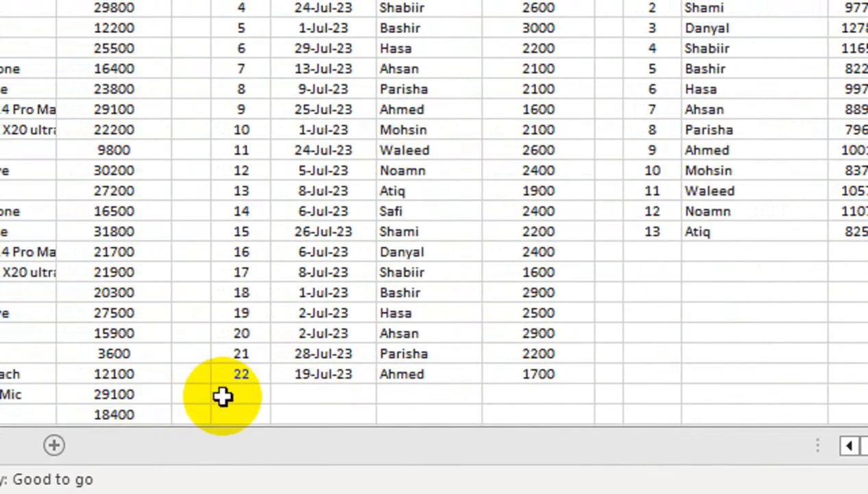
# - Add payment 23 below the payments table, dated 20-Jul-23, with the same customer as payment 1
pyautogui.click(48, 400)
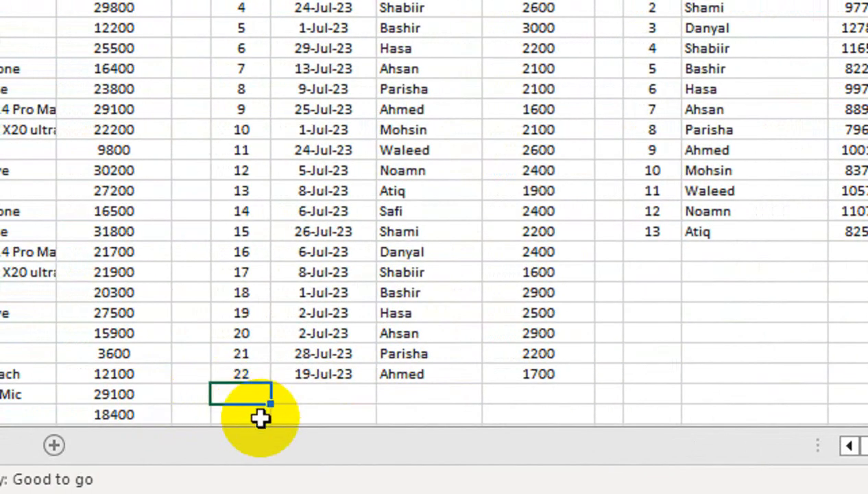
pyautogui.write('23')
pyautogui.press('Tab')
pyautogui.write('20-jul-')
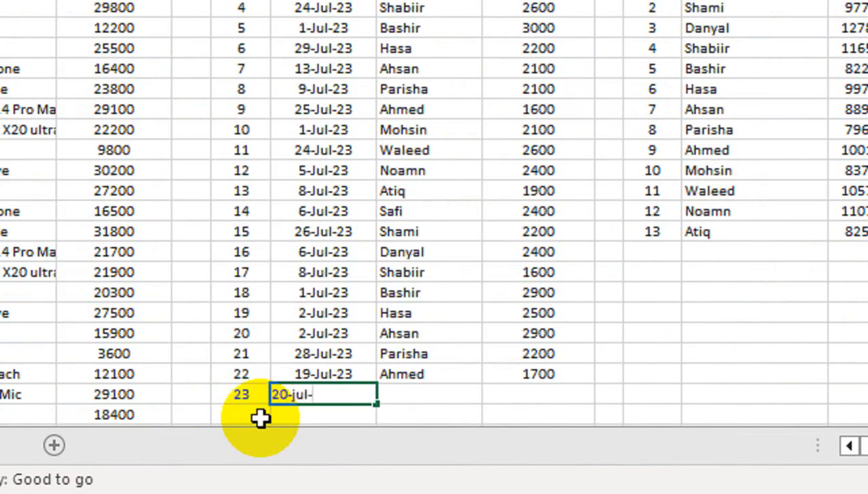
pyautogui.press('Tab')
pyautogui.write('saf')
pyautogui.press('BackSpace')
pyautogui.write('du')
pyautogui.press('BackSpace')
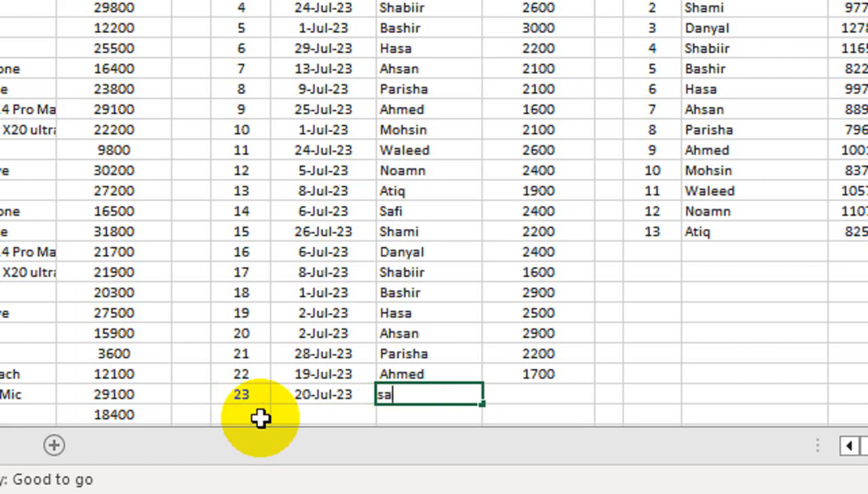
pyautogui.press('Tab')
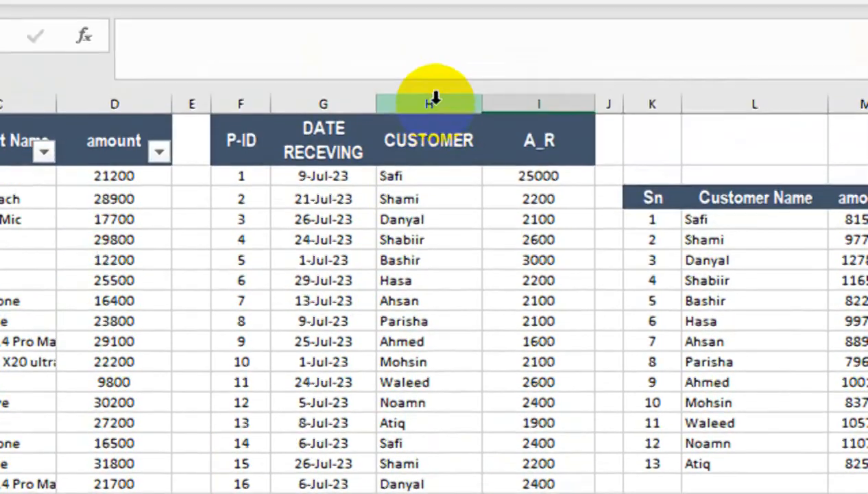
# - Enter 81500 as the A_R amount of payment 23
pyautogui.click(431, 103)
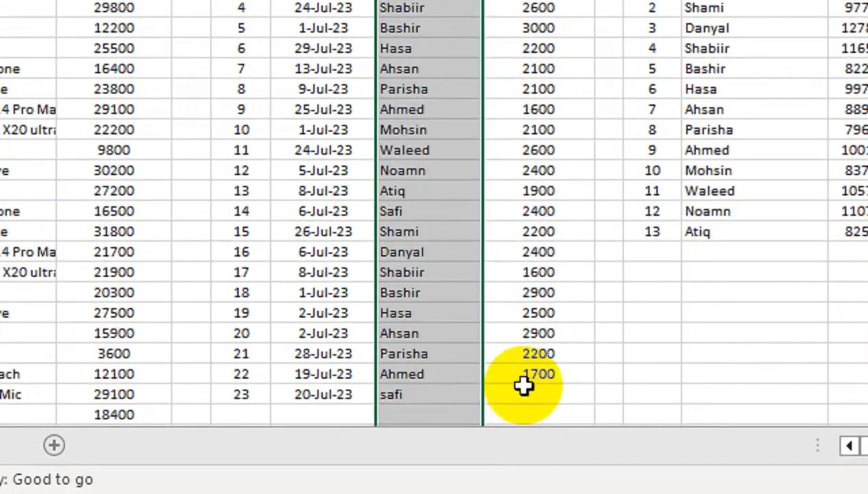
pyautogui.click(523, 386)
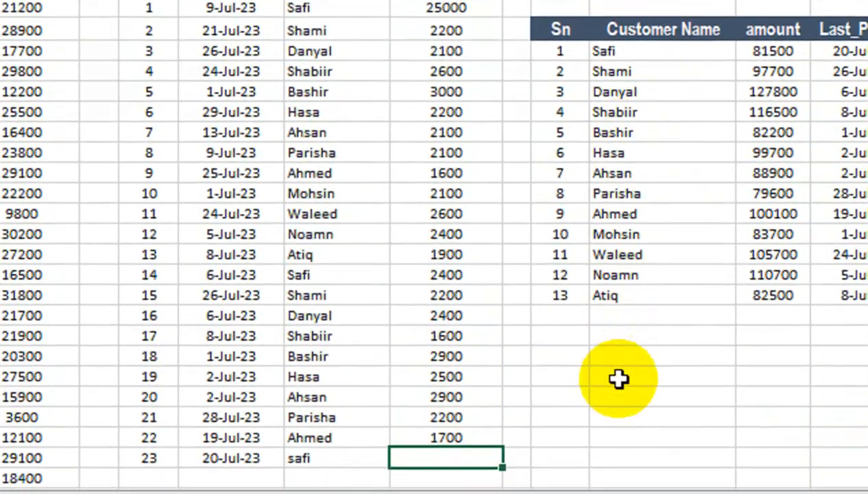
pyautogui.write('81500')
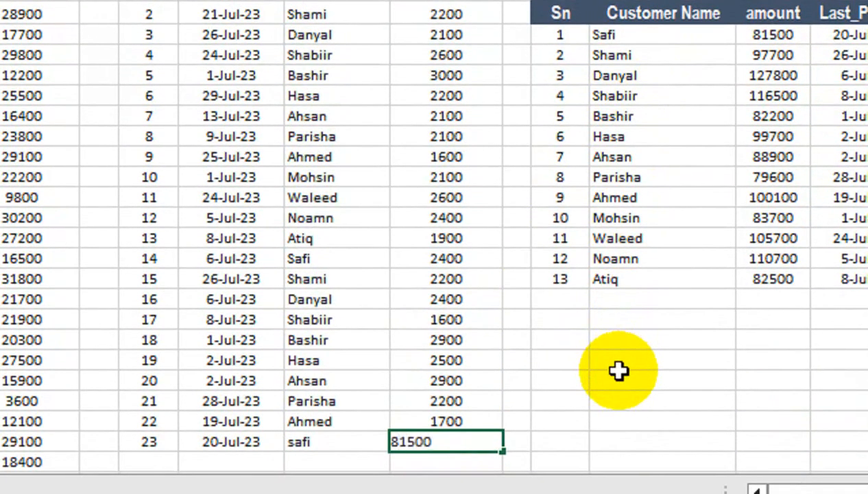
pyautogui.press('Return')
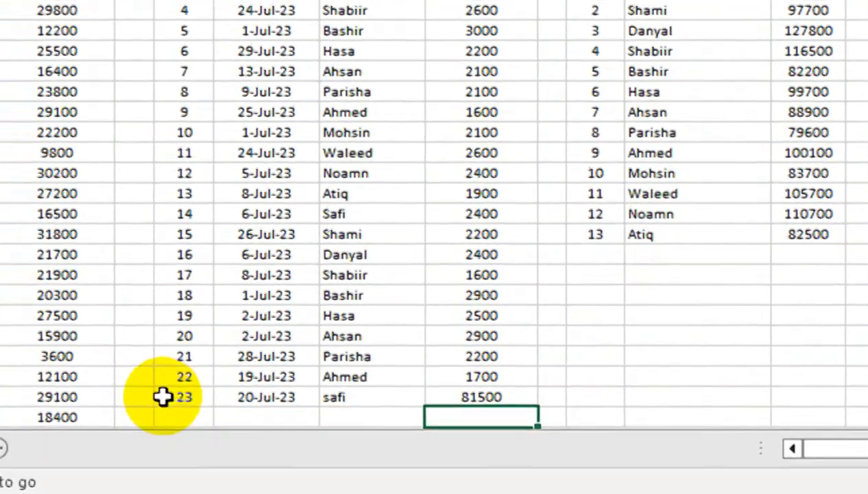
# - Clear the entire payment 23 record from the payments table
pyautogui.moveTo(214, 394); pyautogui.dragTo(513, 400)
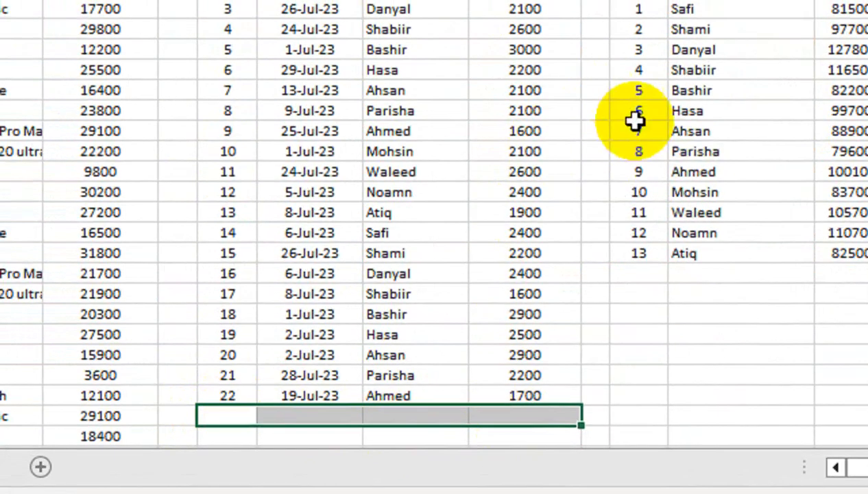
pyautogui.click(720, 109)
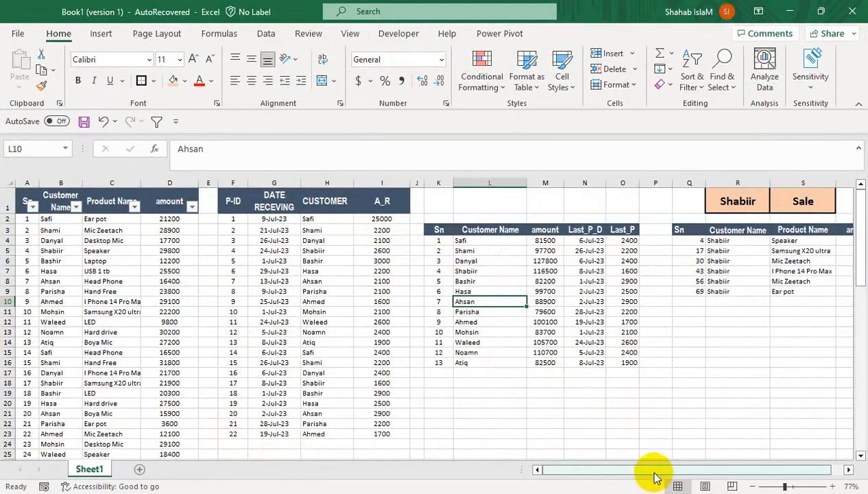
# - Set the report's customer selector in R1 to the sixth customer of the summary list
pyautogui.moveTo(655, 473); pyautogui.dragTo(794, 455)
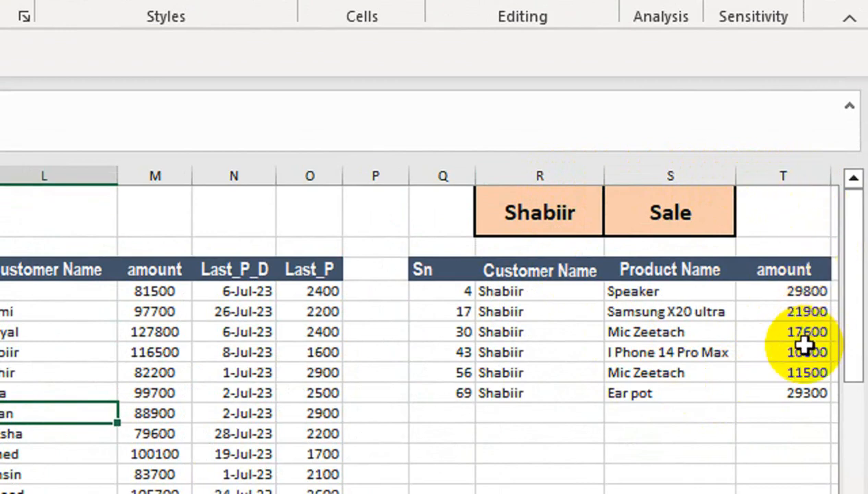
pyautogui.click(500, 197)
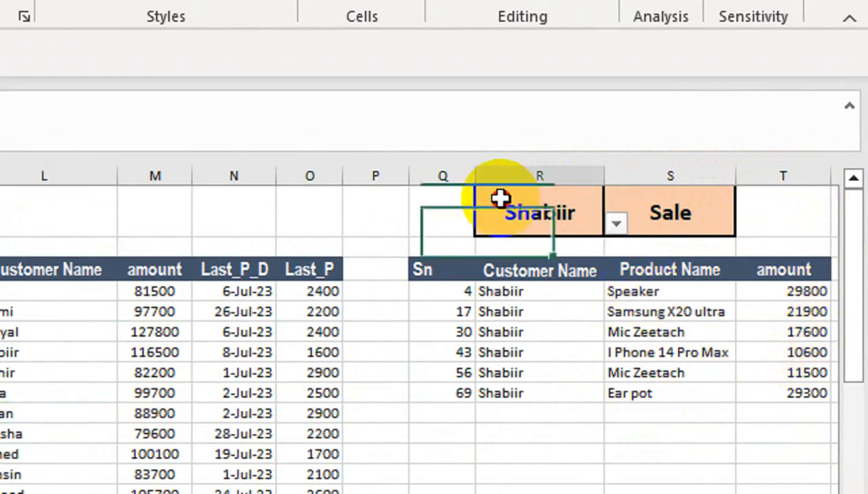
pyautogui.click(615, 226)
pyautogui.click(574, 271)
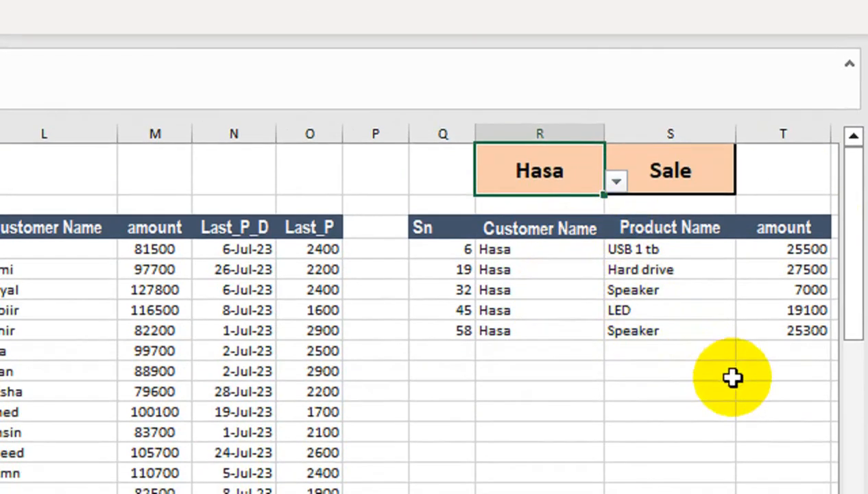
# - Switch the report type in S1 to Payment
pyautogui.moveTo(731, 415); pyautogui.dragTo(854, 433)
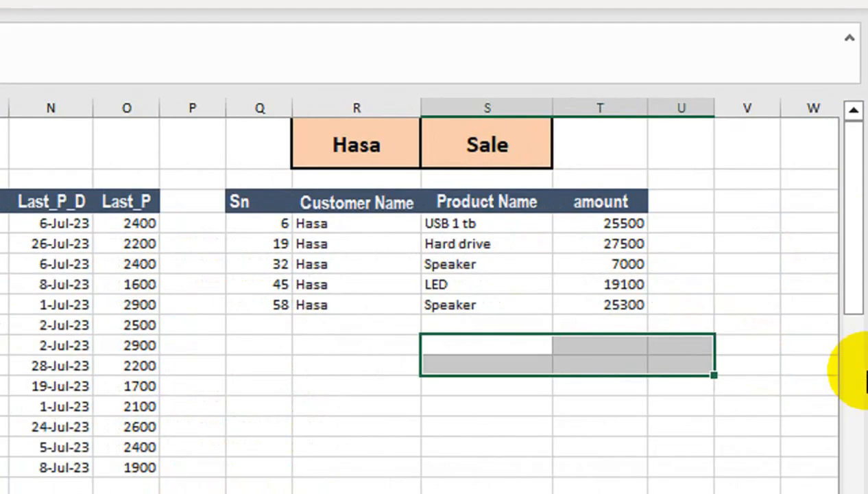
pyautogui.click(546, 150)
pyautogui.click(564, 158)
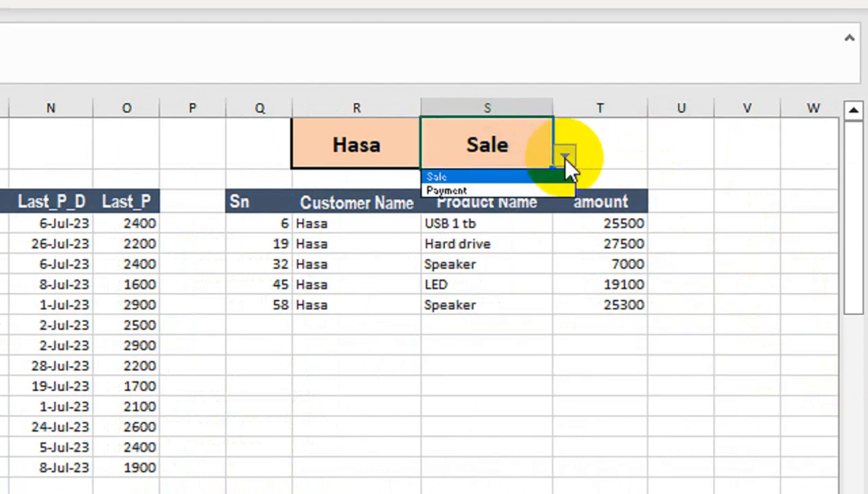
pyautogui.click(542, 190)
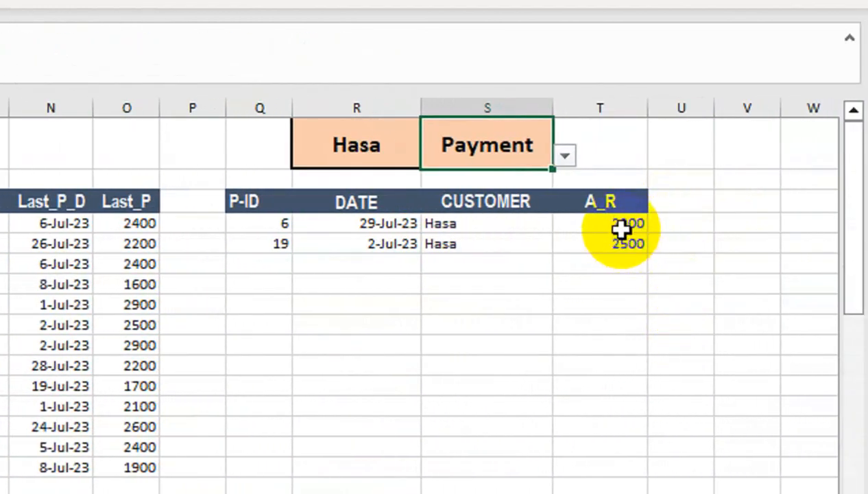
# - Set the report's customer selector in R1 to the first customer of the summary list
pyautogui.click(408, 145)
pyautogui.click(433, 158)
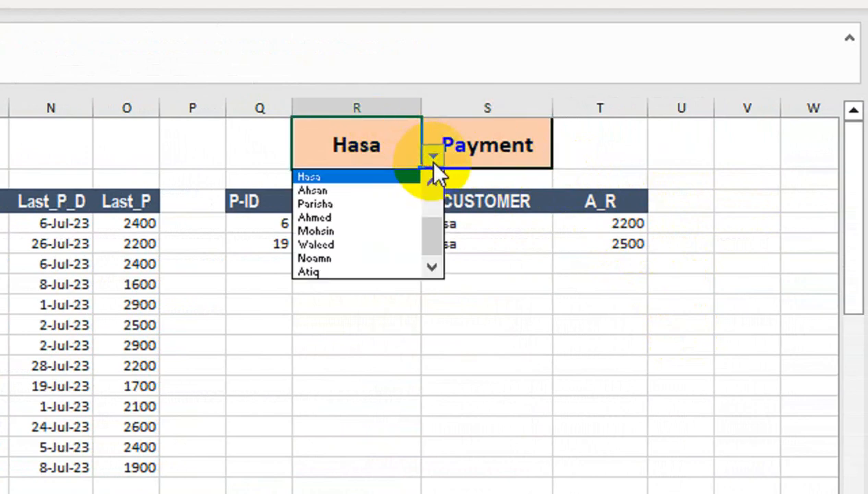
pyautogui.moveTo(434, 234); pyautogui.dragTo(435, 183)
pyautogui.click(329, 170)
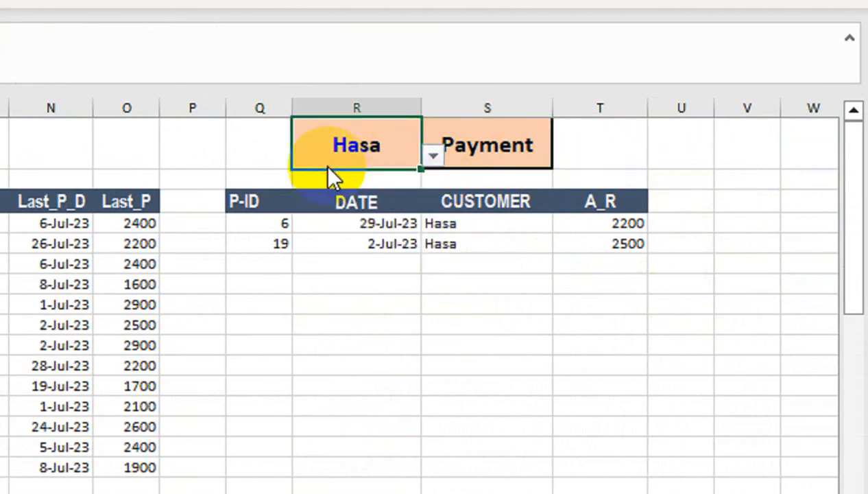
pyautogui.click(432, 156)
pyautogui.click(432, 217)
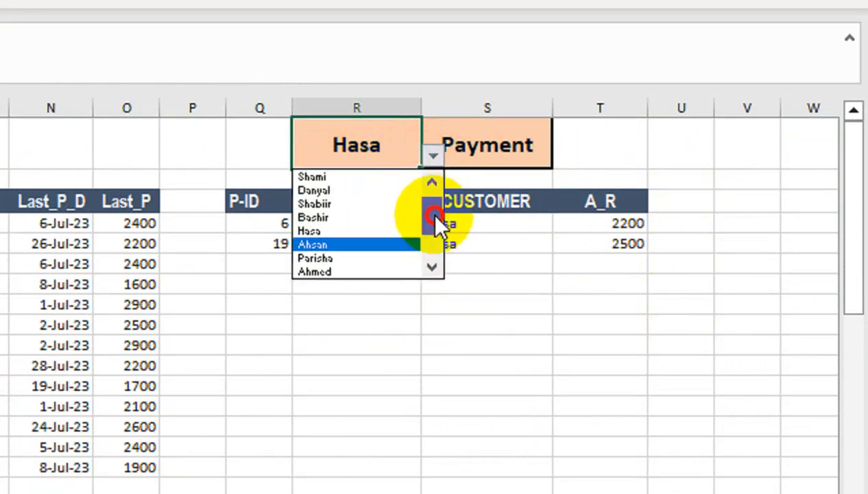
pyautogui.moveTo(434, 218); pyautogui.dragTo(435, 199)
pyautogui.click(357, 173)
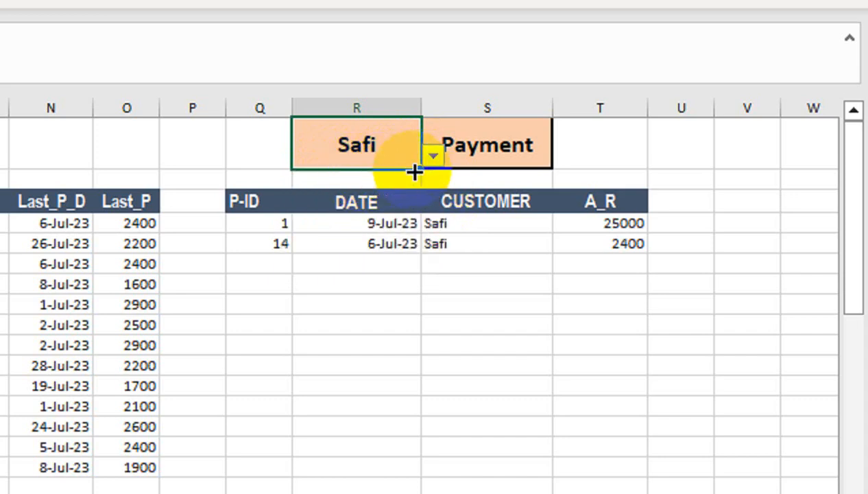
# - Switch the report type in S1 to Sale
pyautogui.click(521, 144)
pyautogui.click(563, 156)
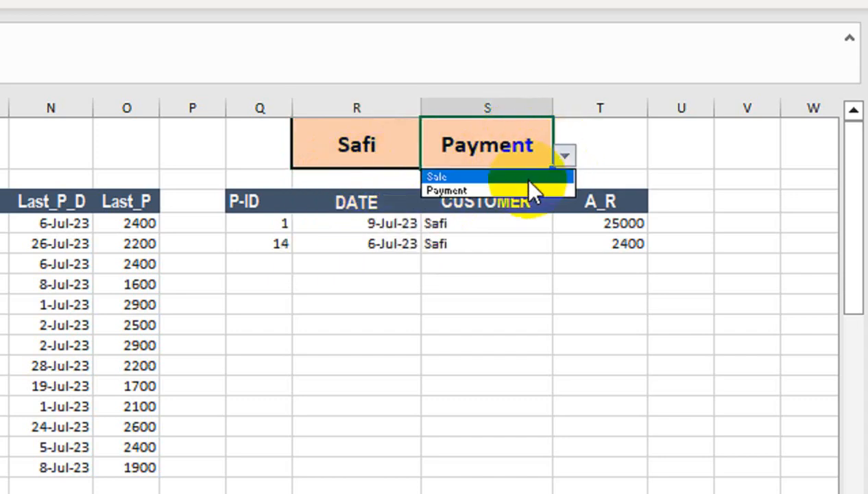
pyautogui.click(524, 176)
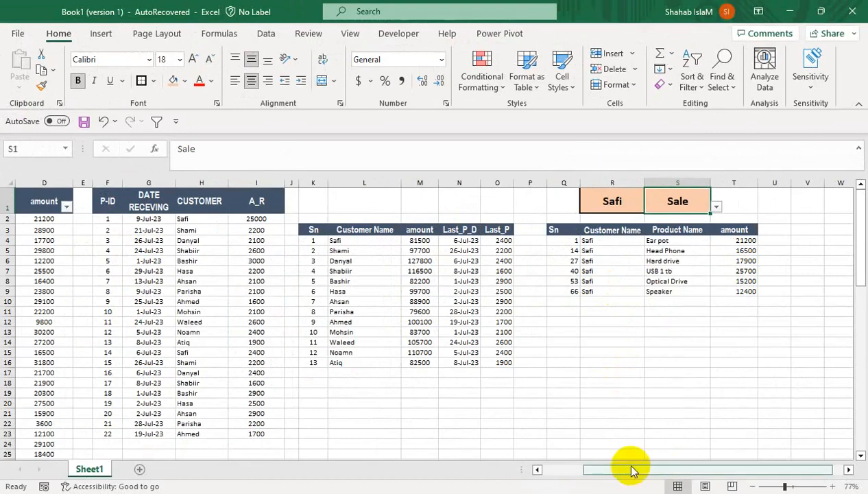
# - Create a copy of Sheet1 placed before the original sheet
pyautogui.moveTo(631, 471); pyautogui.dragTo(547, 466)
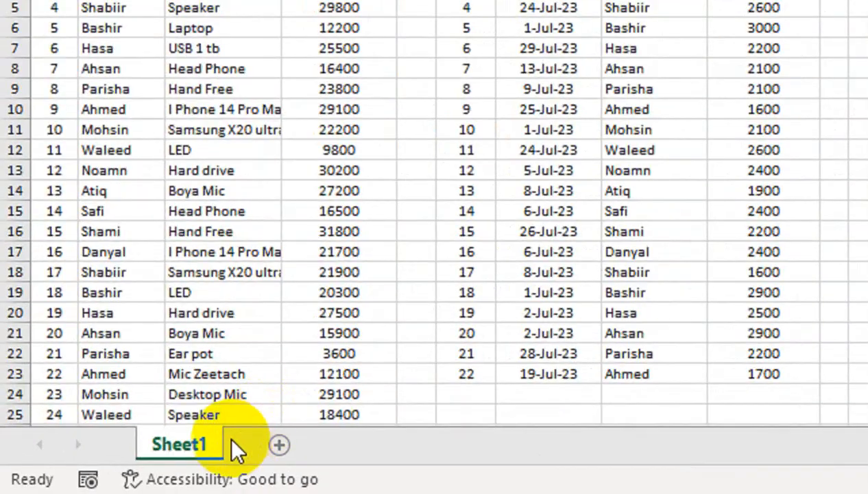
pyautogui.rightClick(105, 468)
pyautogui.click(385, 140)
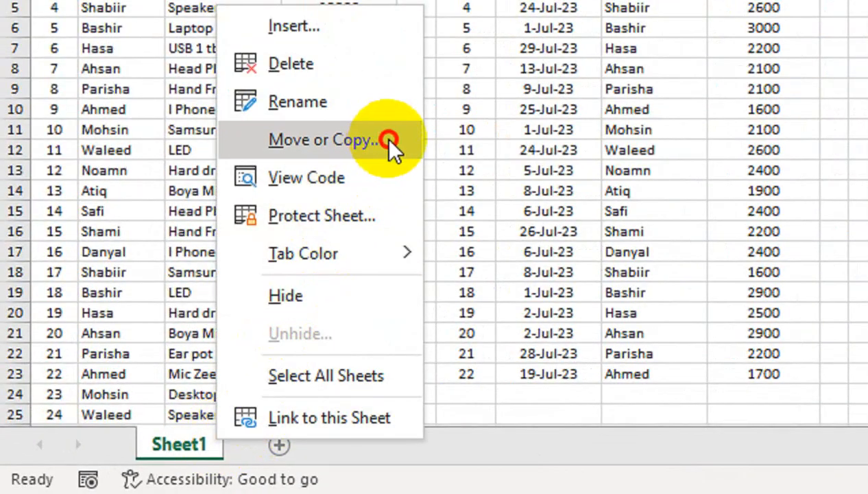
pyautogui.click(299, 284)
pyautogui.click(447, 343)
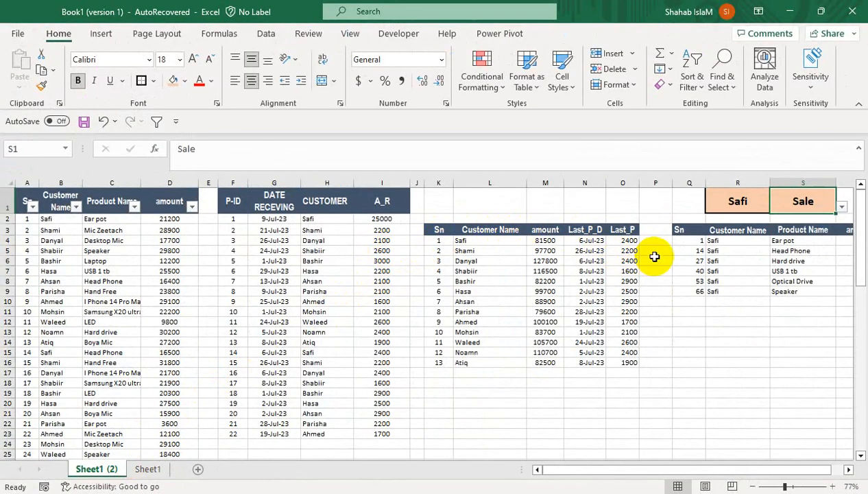
# - Clear the summary table's amount, Last_P_D and Last_P results and select its customer names in L4:L16
pyautogui.click(533, 291)
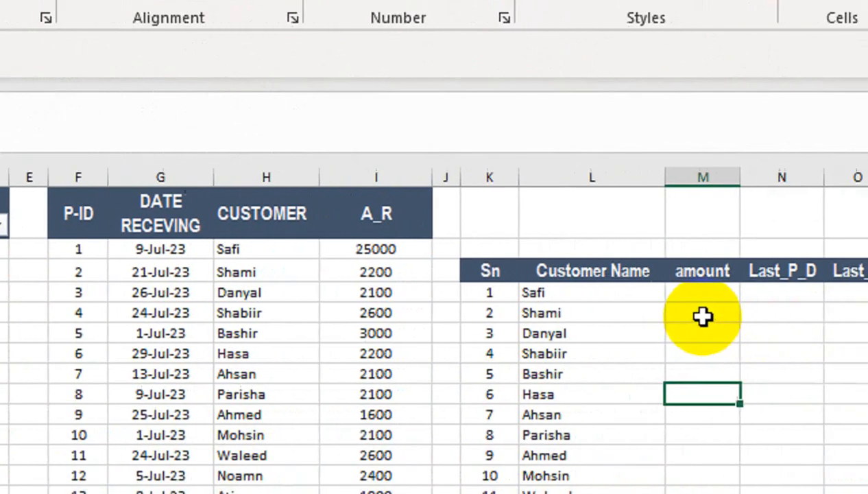
pyautogui.moveTo(588, 294); pyautogui.dragTo(551, 493)
pyautogui.moveTo(504, 370); pyautogui.dragTo(504, 371)
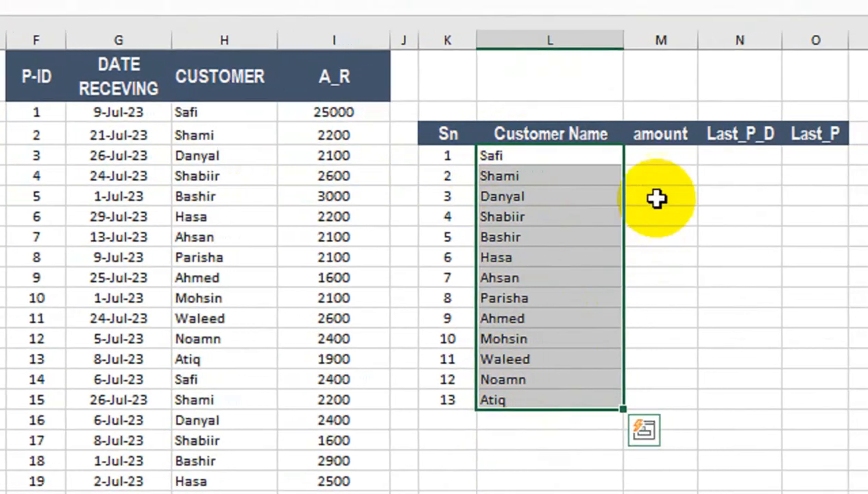
# - Begin the amount formula in M4 with SUMIF(B:B,L4,D:D) to total the first customer's sales
pyautogui.click(694, 170)
pyautogui.write('=s')
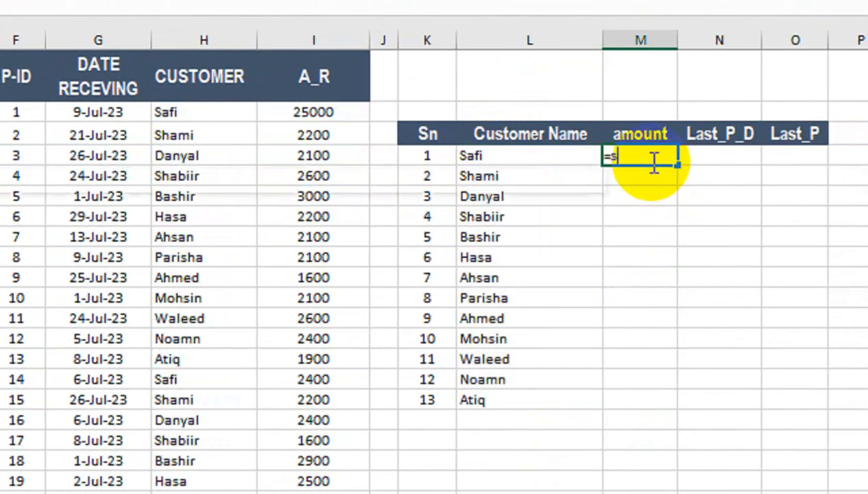
pyautogui.write('umif')
pyautogui.press('Tab')
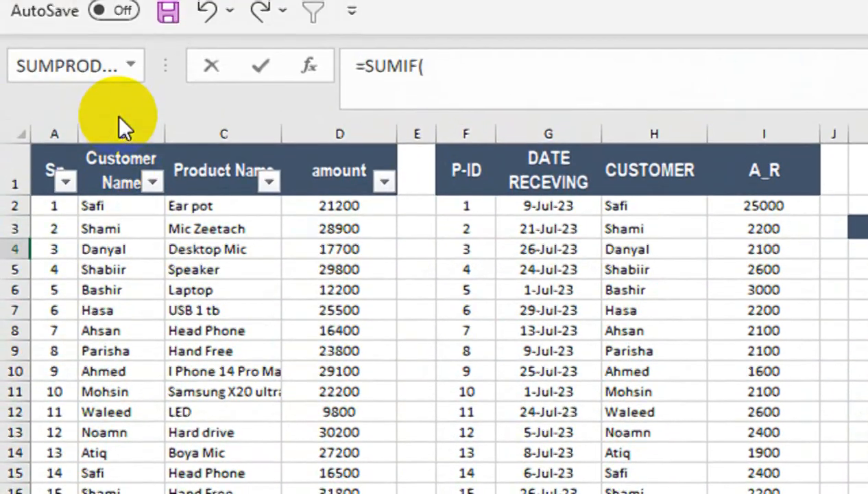
pyautogui.click(121, 129)
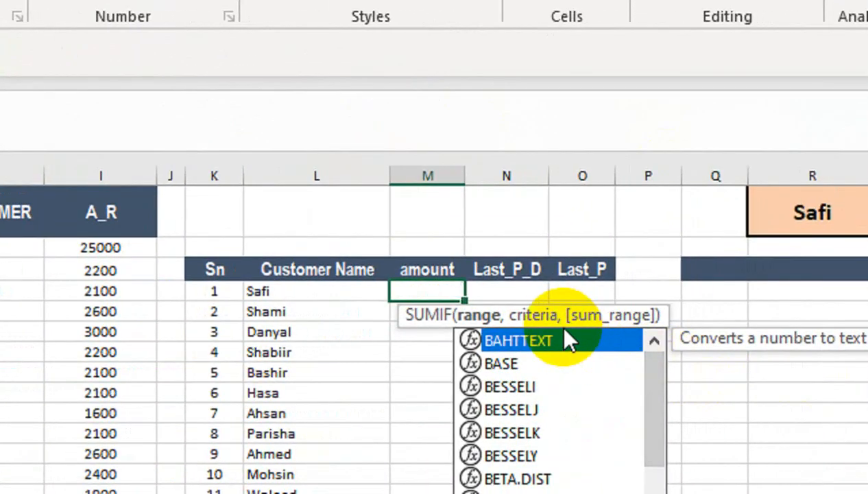
pyautogui.write(',')
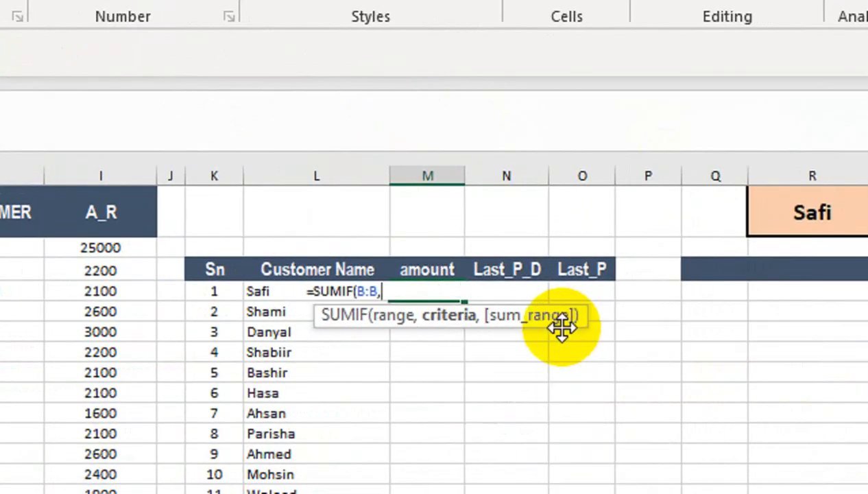
pyautogui.click(268, 290)
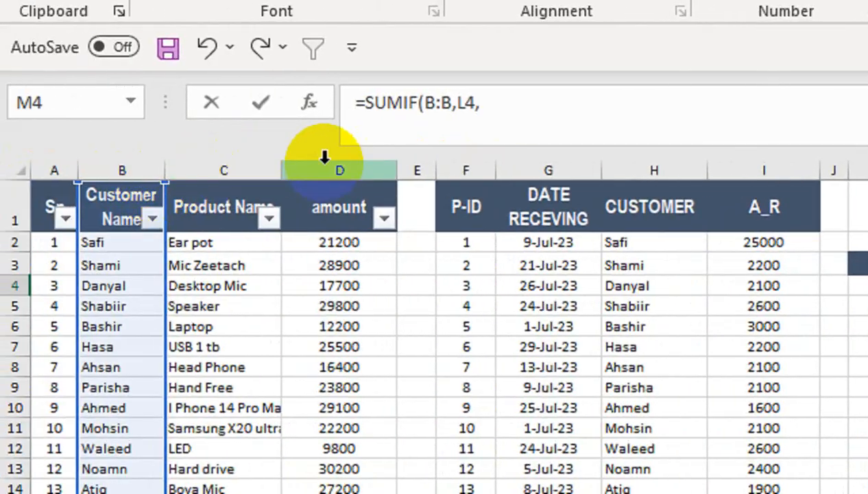
pyautogui.click(325, 159)
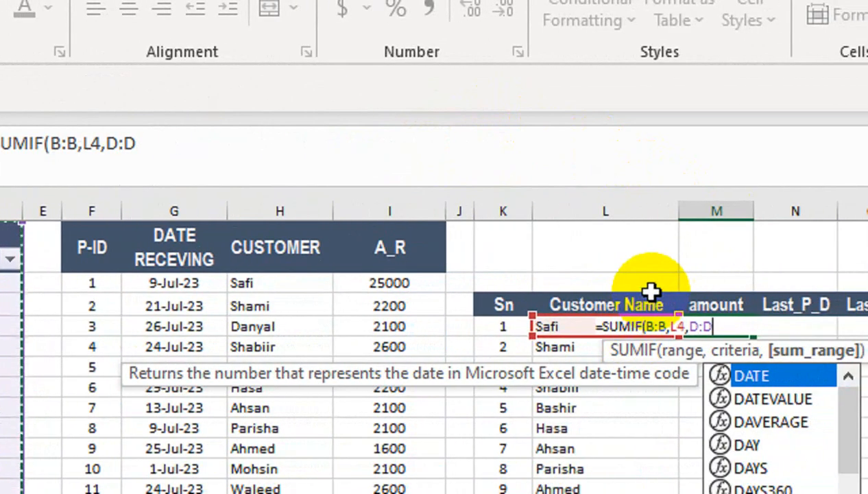
# - Subtract the payments with SUMIF(H:H,L4,I:I) in the M4 formula and fill it down to M16
pyautogui.write(')-sumif(')
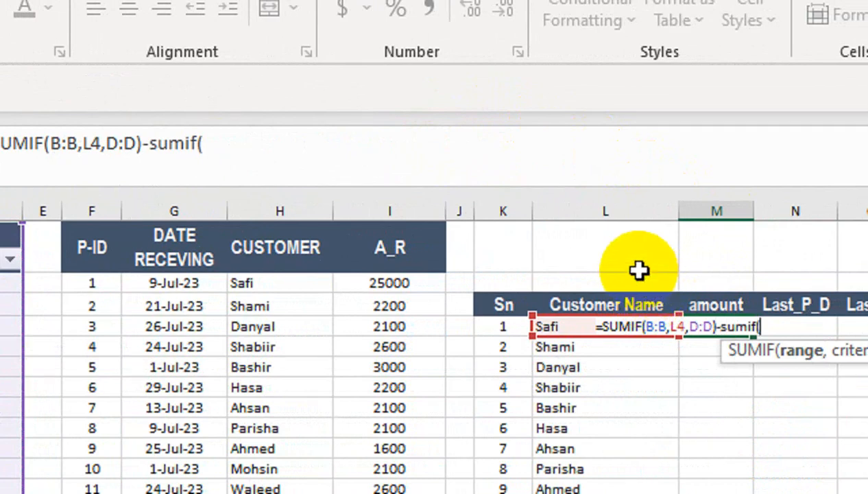
pyautogui.press('BackSpace')
pyautogui.press('BackSpace')
pyautogui.press('BackSpace')
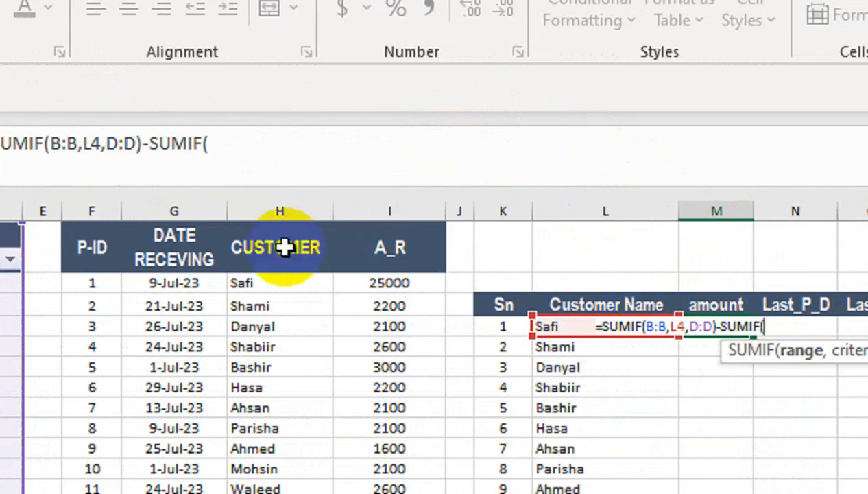
pyautogui.click(253, 205)
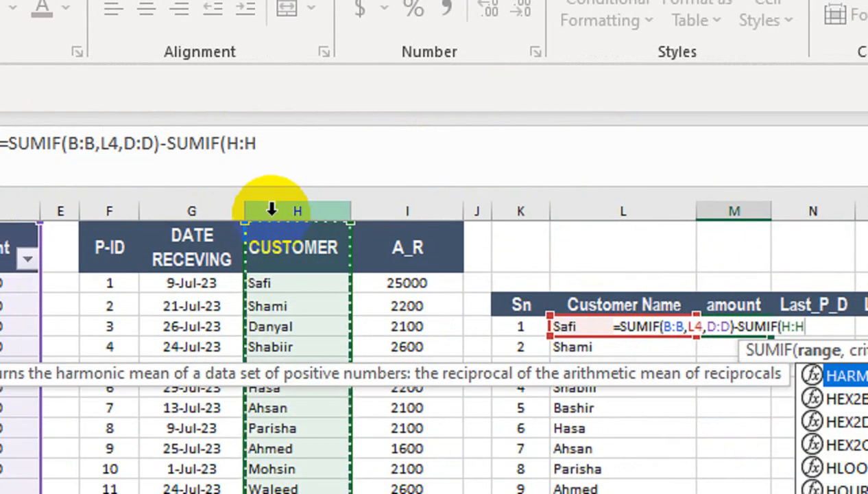
pyautogui.write(',')
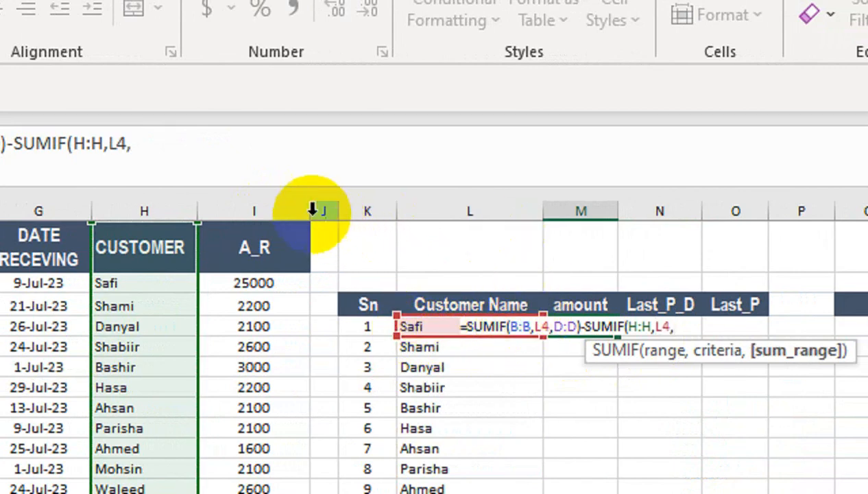
pyautogui.click(287, 208)
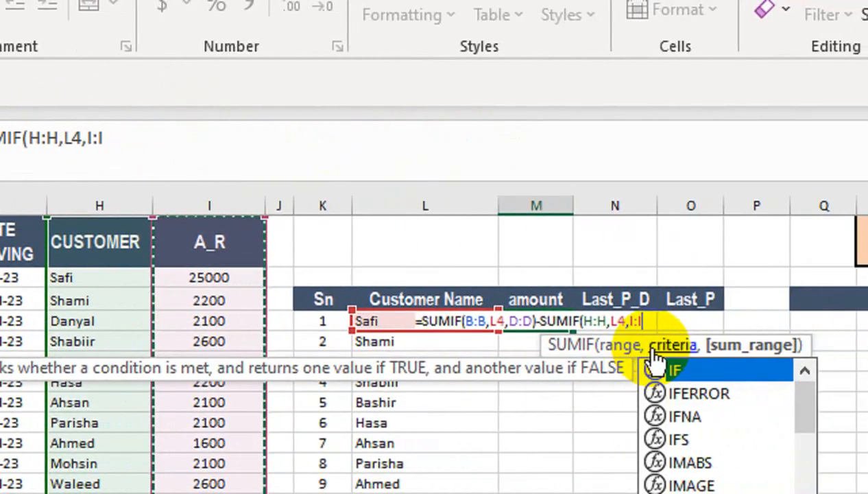
pyautogui.write(')')
pyautogui.press('Return')
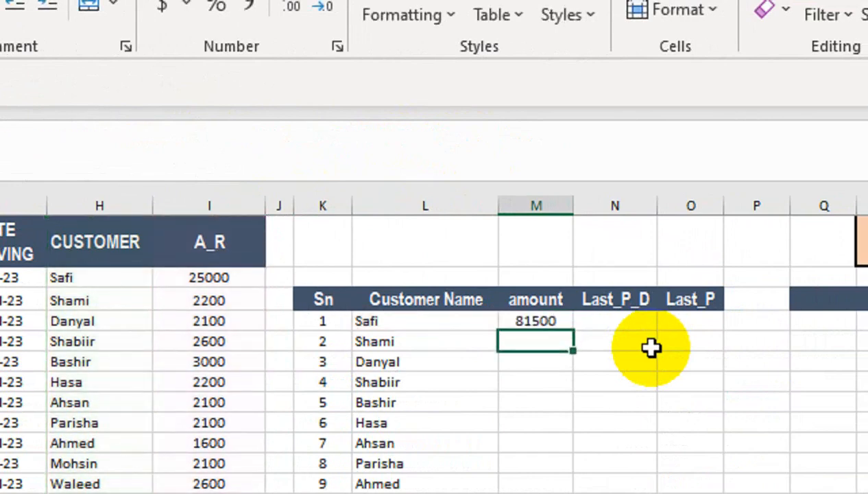
pyautogui.doubleClick(577, 331)
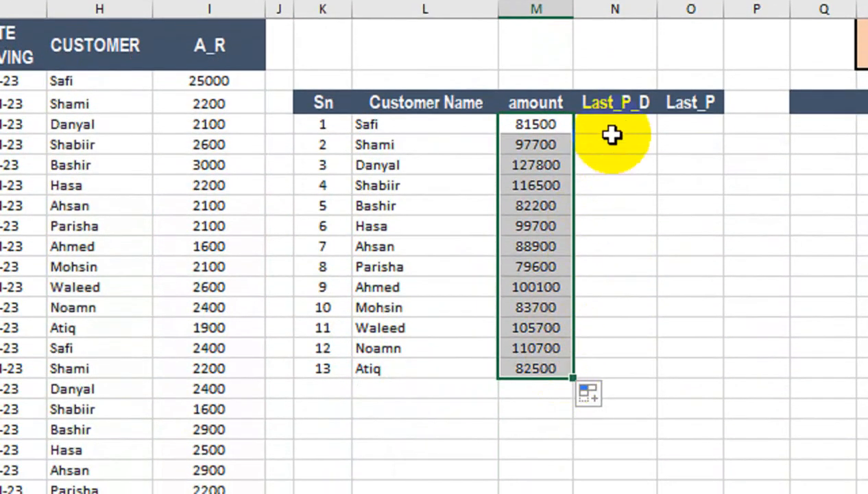
# - Enter =LOOKUP(2,1/(H:H=L4),(G:G)) in N4 for the last payment date and fill it down the customer list
pyautogui.click(617, 124)
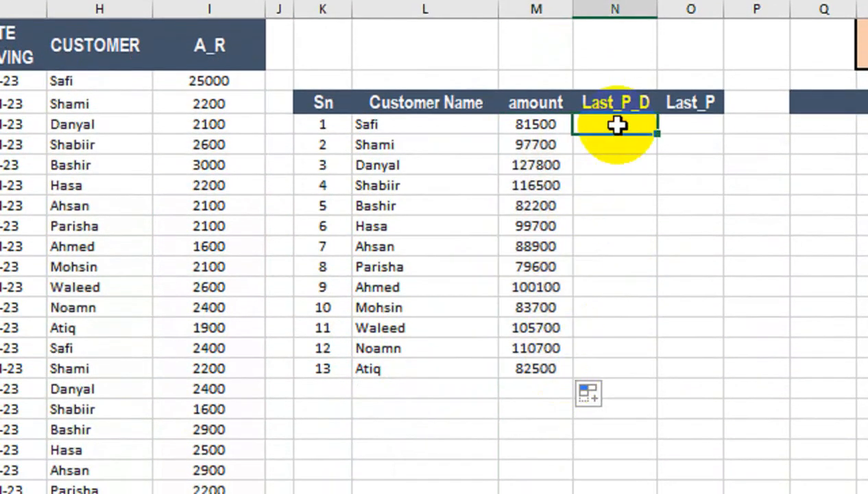
pyautogui.write('=LOOKUP(2,1/(')
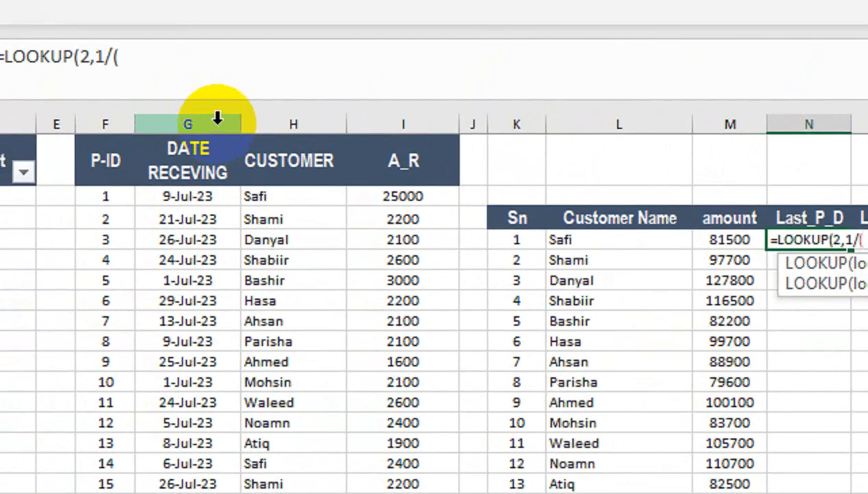
pyautogui.click(311, 121)
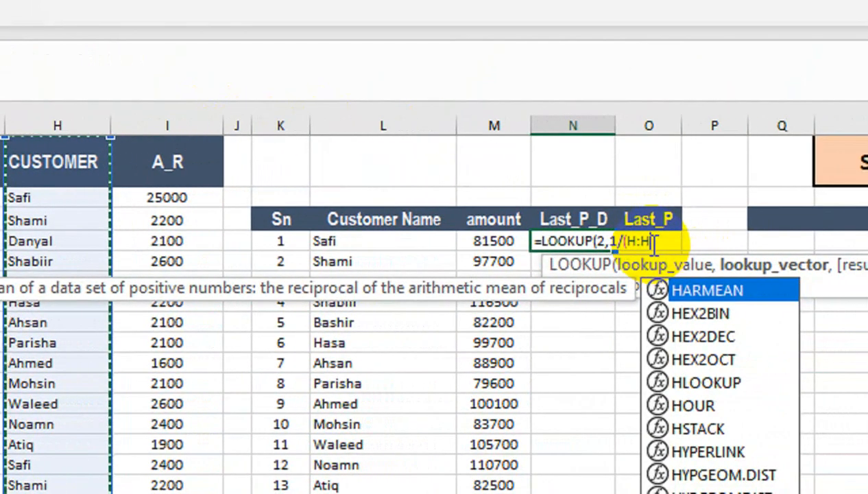
pyautogui.click(655, 243)
pyautogui.write('=')
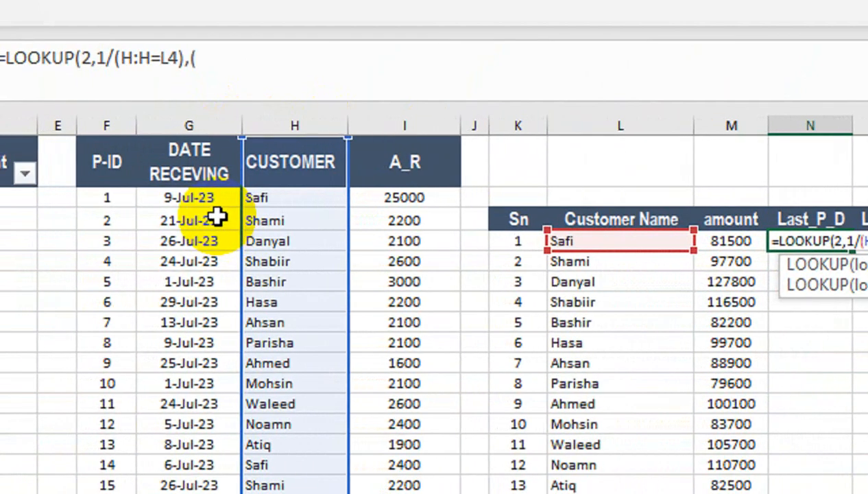
pyautogui.click(177, 124)
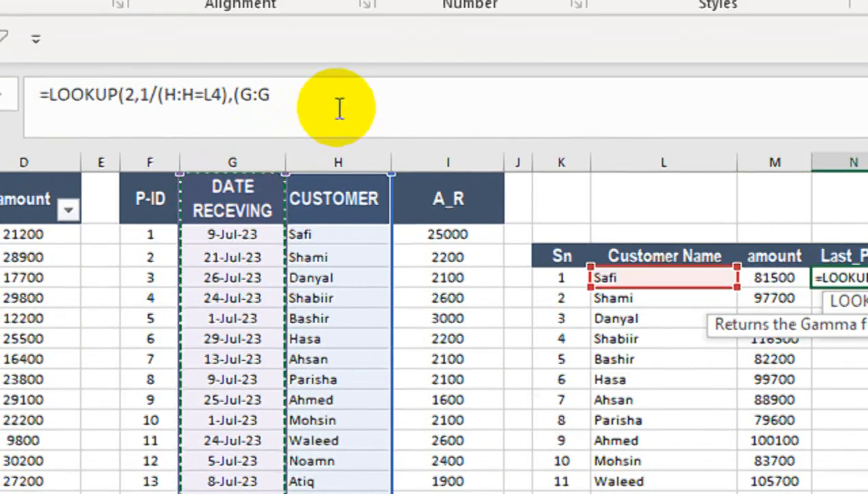
pyautogui.write(')')
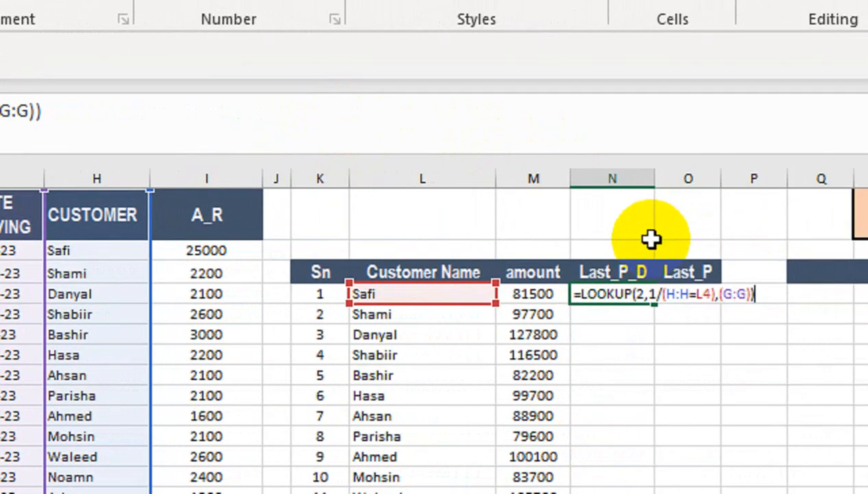
pyautogui.press('Return')
pyautogui.moveTo(649, 302); pyautogui.dragTo(616, 339)
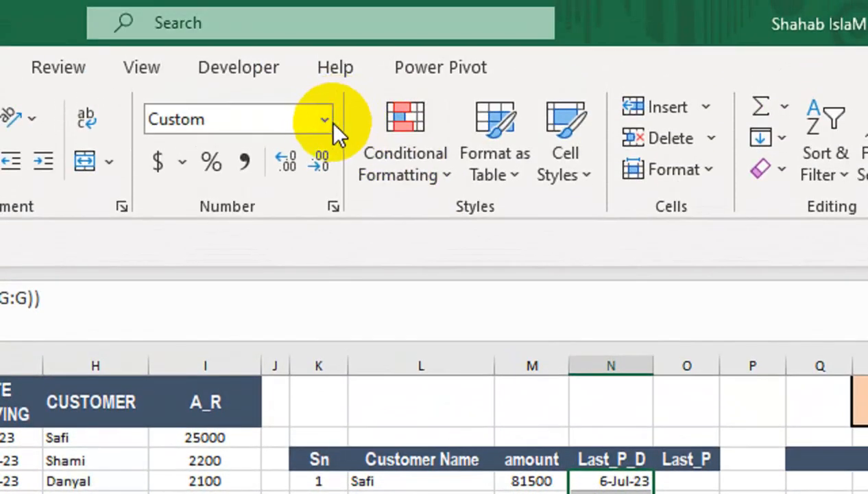
pyautogui.click(329, 121)
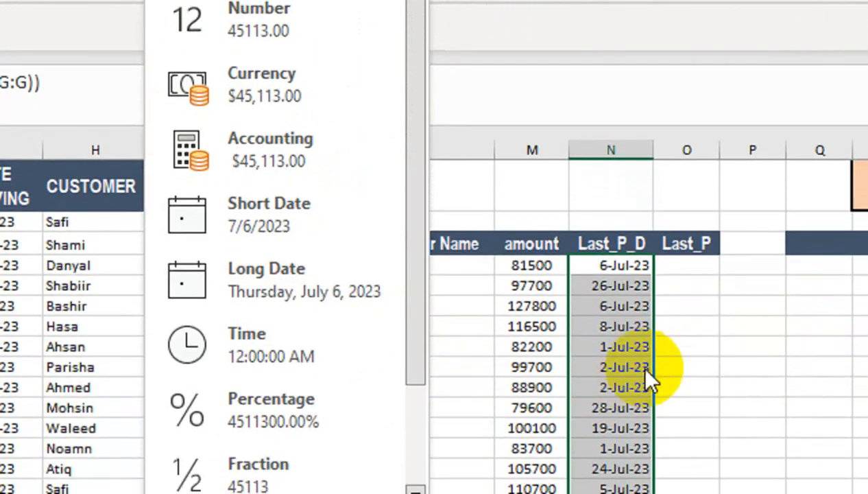
pyautogui.click(650, 381)
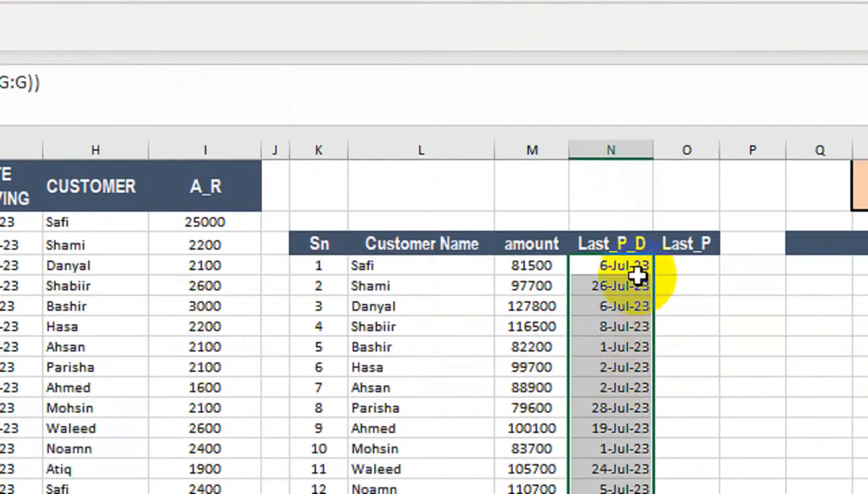
# - Reuse the N4 formula in O4 with I:I as the result range, and fill it down to O16
pyautogui.click(627, 266)
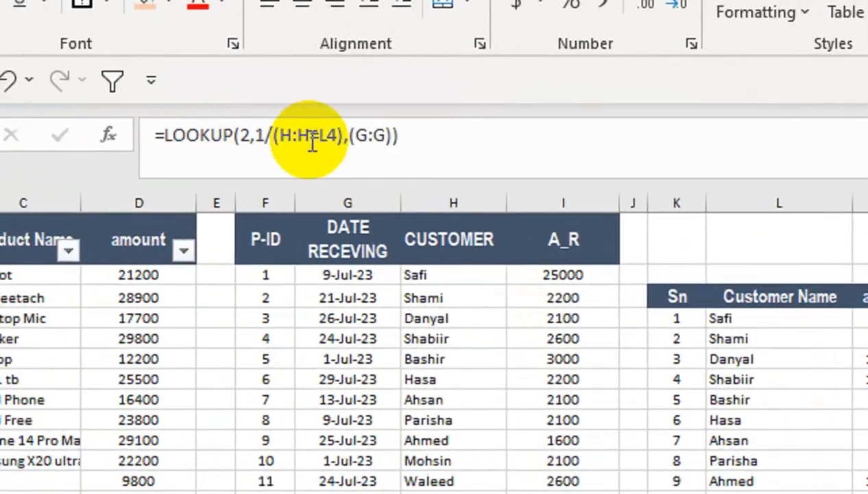
pyautogui.tripleClick(312, 137)
pyautogui.hotkey('ctrl', 'c')
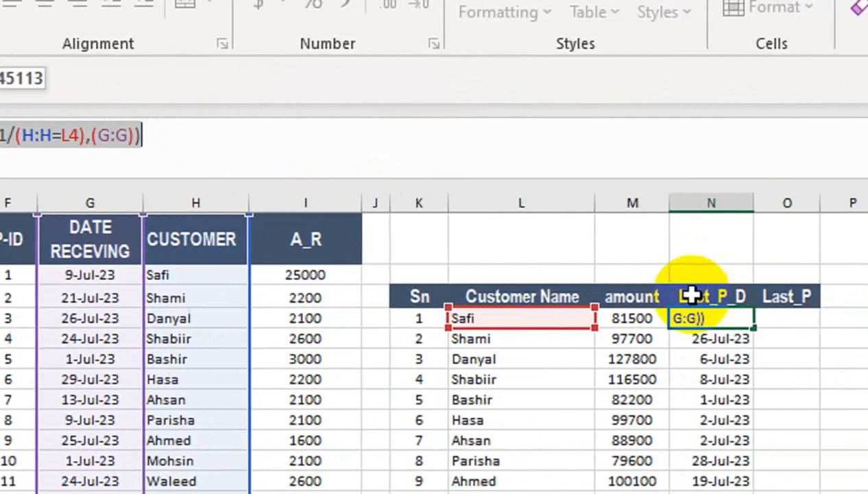
pyautogui.press('Tab')
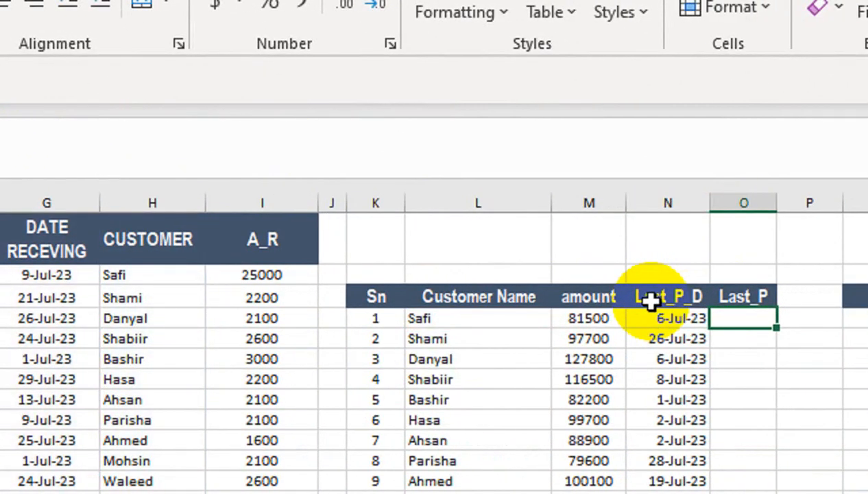
pyautogui.hotkey('ctrl', 'v')
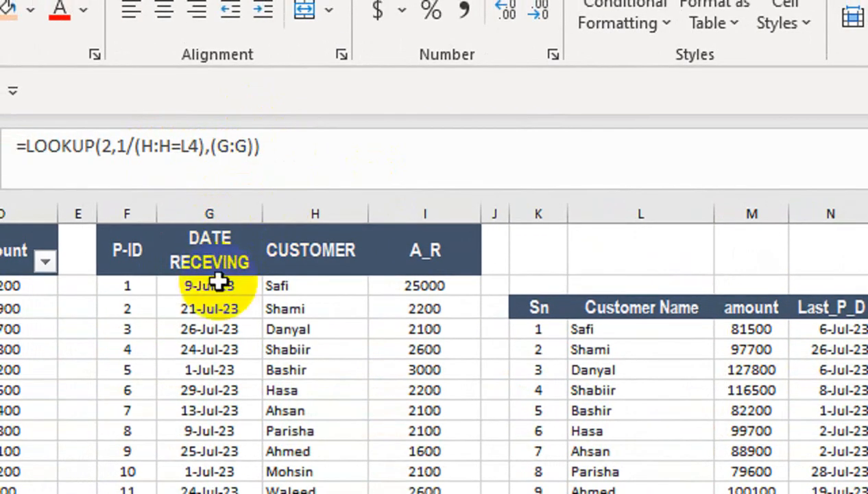
pyautogui.doubleClick(233, 145)
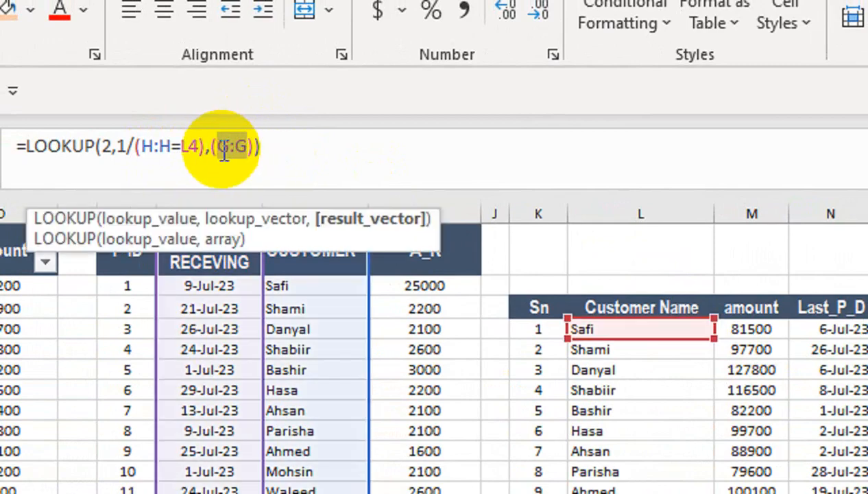
pyautogui.click(456, 210)
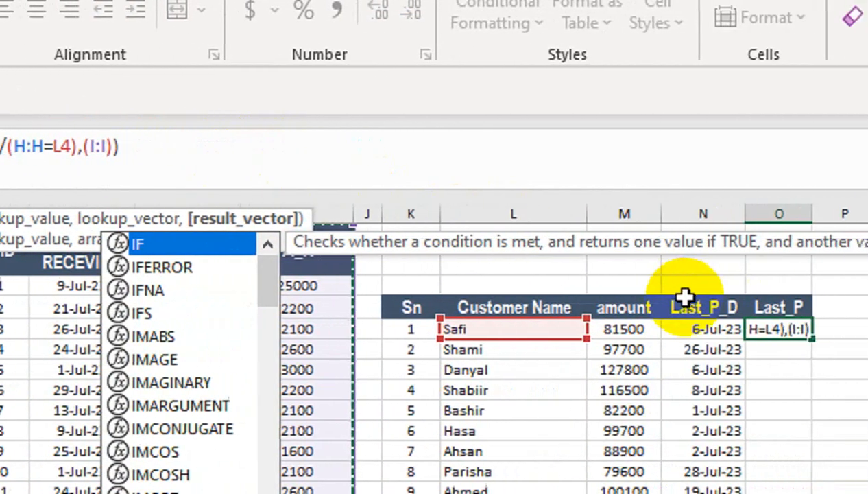
pyautogui.press('Return')
pyautogui.click(785, 332)
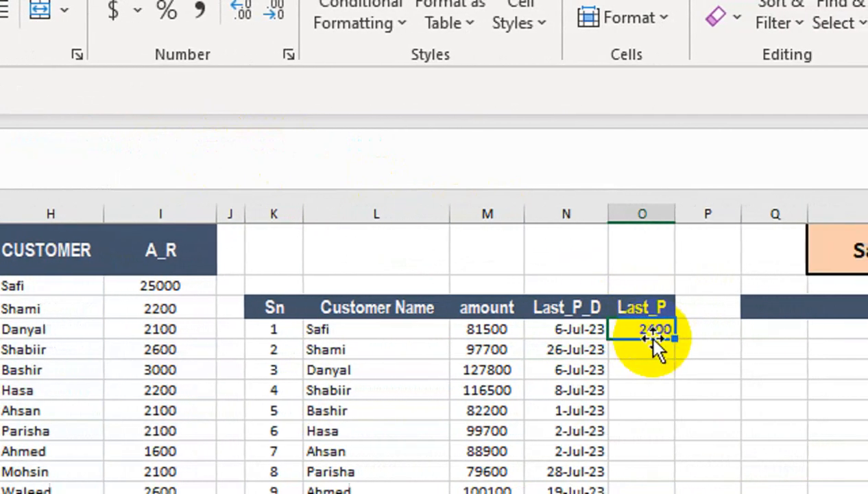
pyautogui.doubleClick(675, 338)
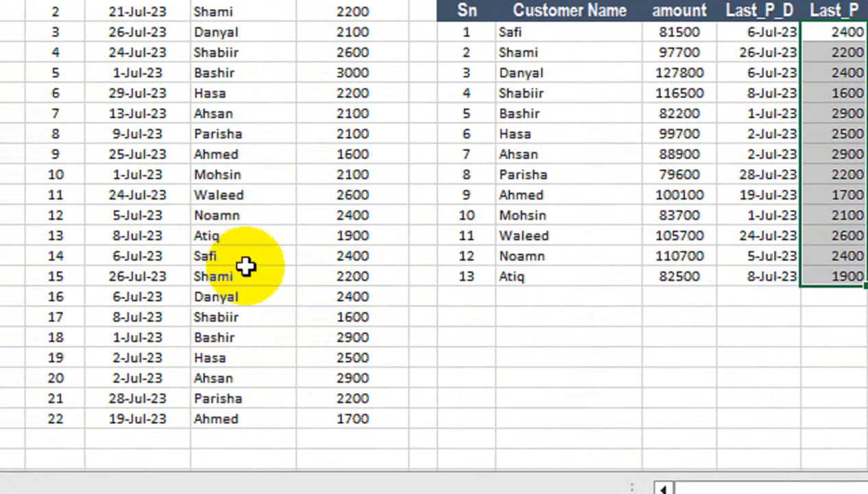
# - Rename the amount header in M3 of the customer summary as r_amount and widen column M to fit it
pyautogui.moveTo(245, 267); pyautogui.dragTo(115, 255)
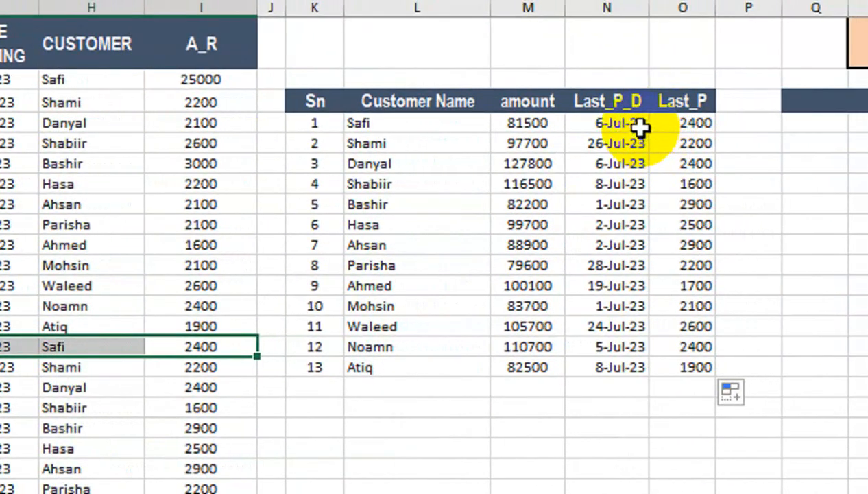
pyautogui.click(523, 125)
pyautogui.click(524, 103)
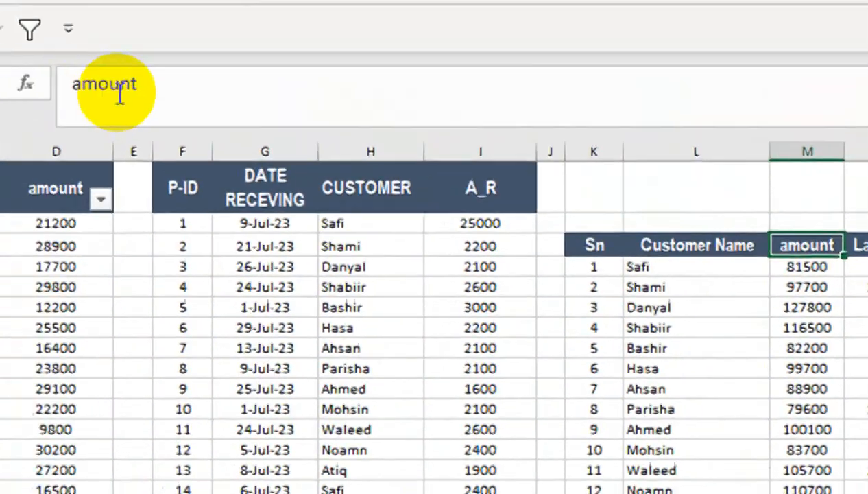
pyautogui.click(68, 85)
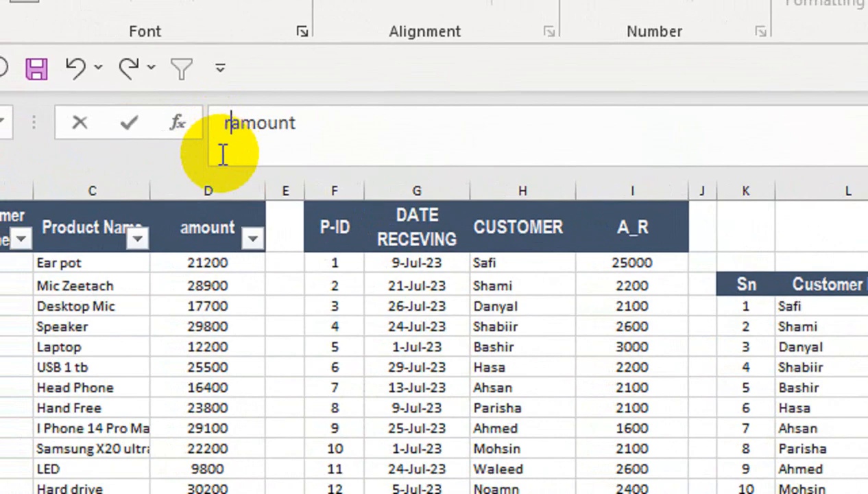
pyautogui.click(655, 328)
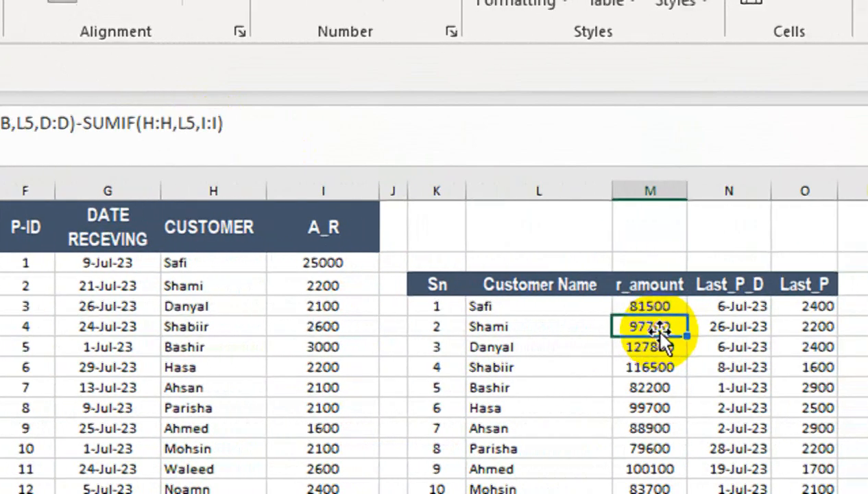
pyautogui.moveTo(637, 192); pyautogui.dragTo(667, 195)
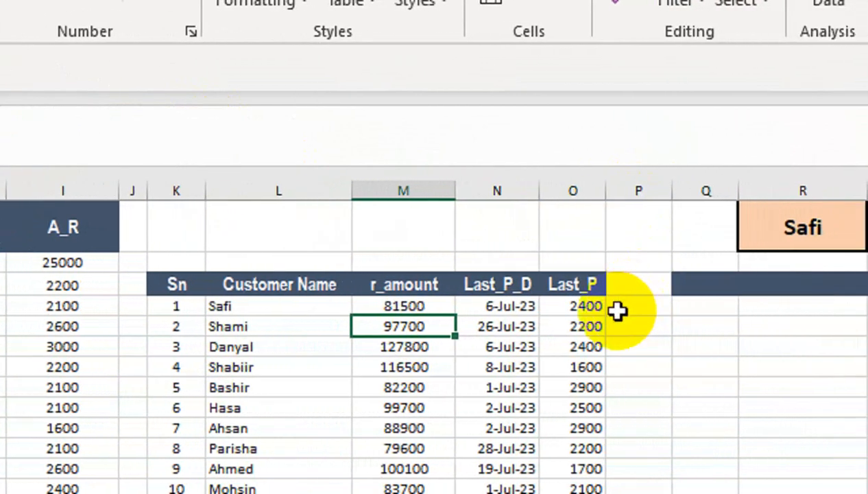
pyautogui.moveTo(222, 189); pyautogui.dragTo(217, 192)
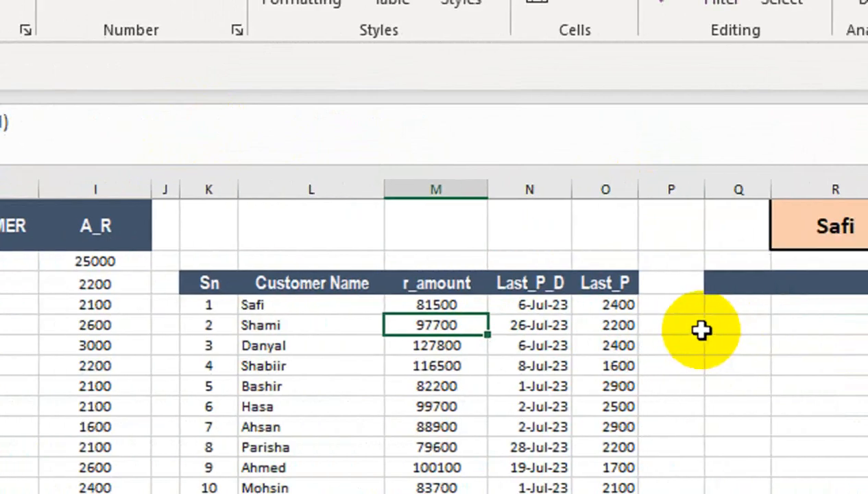
pyautogui.moveTo(706, 327); pyautogui.dragTo(867, 295)
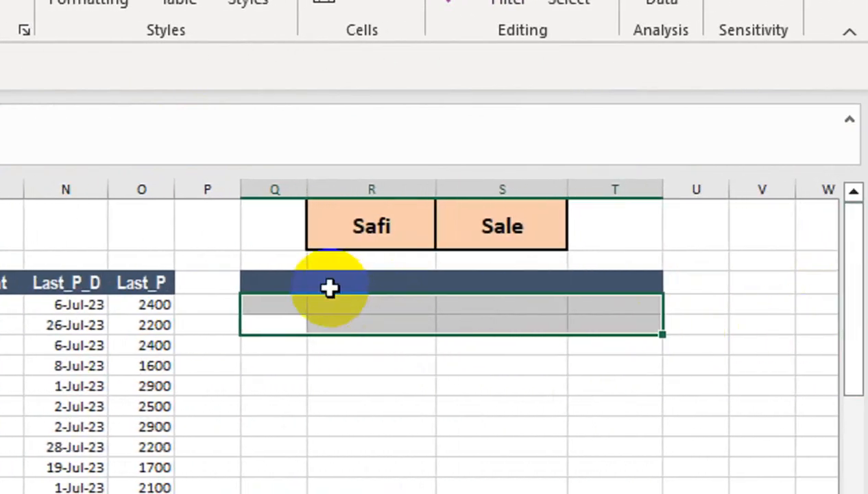
pyautogui.click(288, 286)
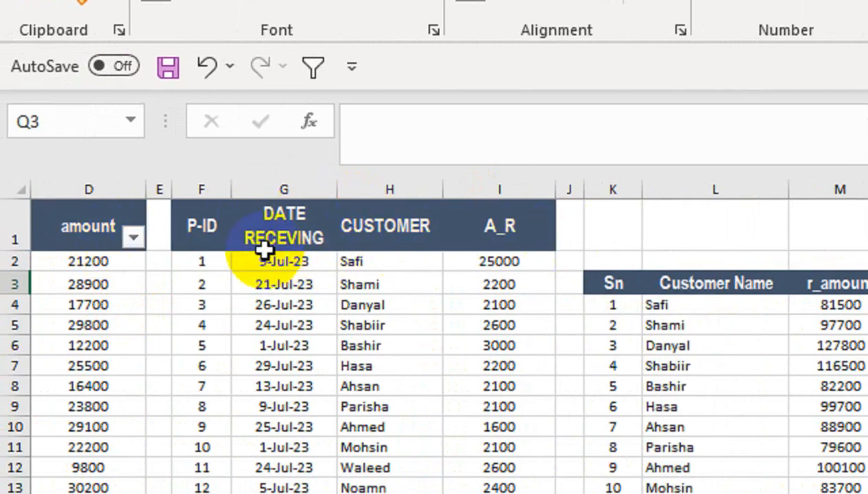
pyautogui.moveTo(159, 233); pyautogui.dragTo(137, 242)
pyautogui.moveTo(223, 226); pyautogui.dragTo(9, 227)
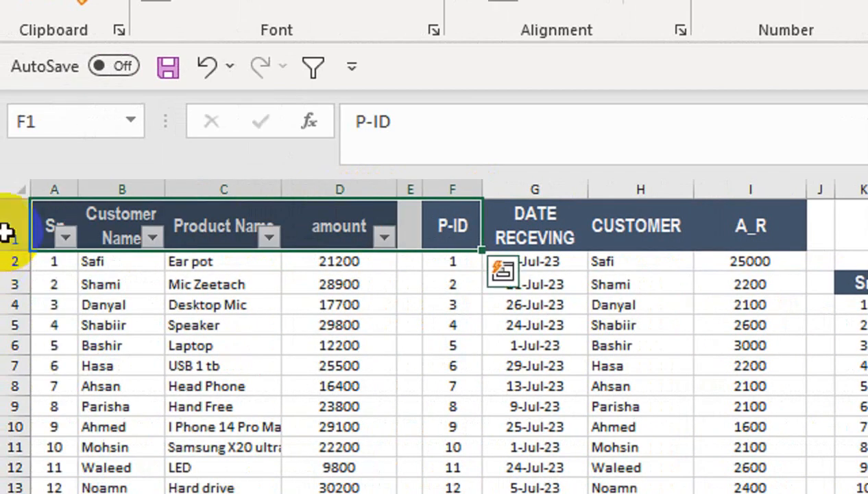
pyautogui.click(552, 225)
pyautogui.moveTo(731, 365); pyautogui.dragTo(826, 365)
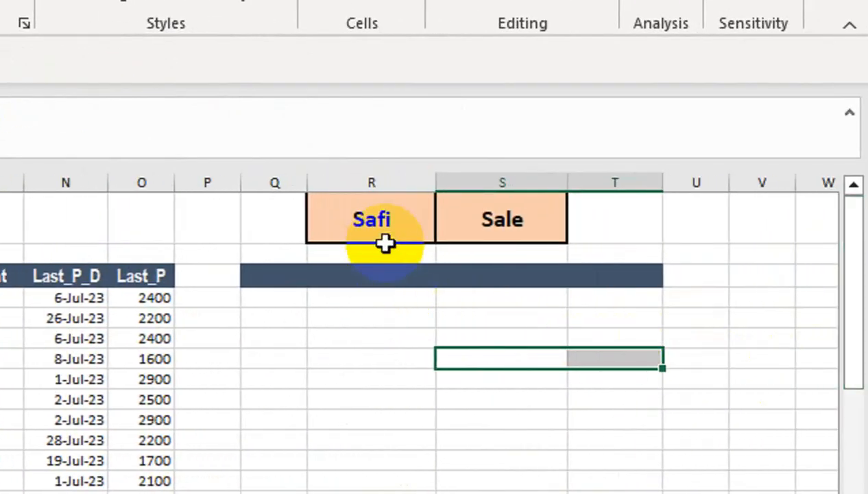
# - Review the data validation criteria and source range of the customer selector cell R1
pyautogui.click(405, 226)
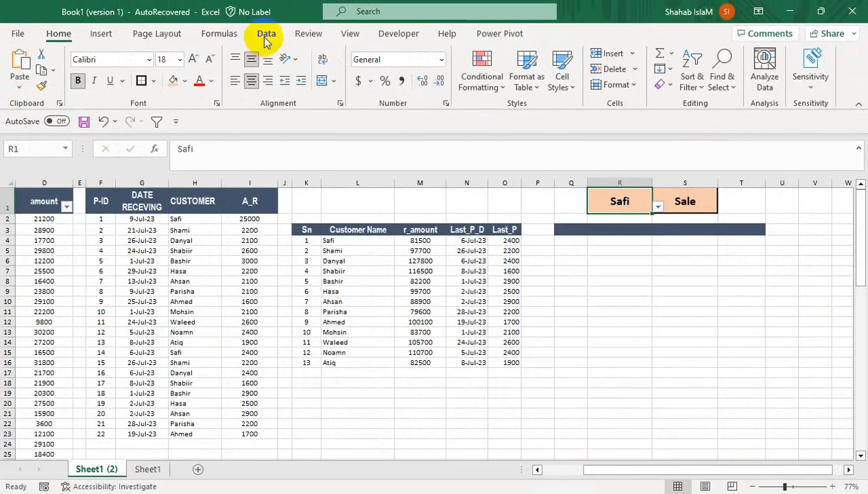
pyautogui.click(266, 32)
pyautogui.click(697, 85)
pyautogui.click(699, 103)
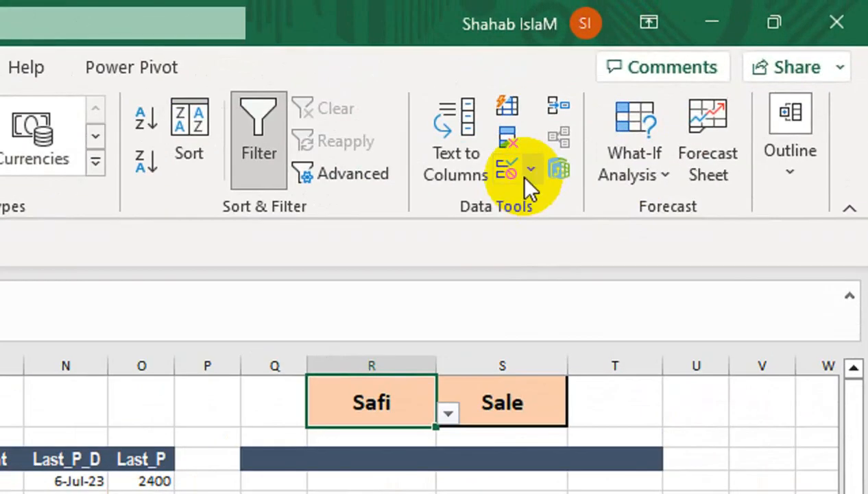
pyautogui.moveTo(237, 86); pyautogui.dragTo(517, 268)
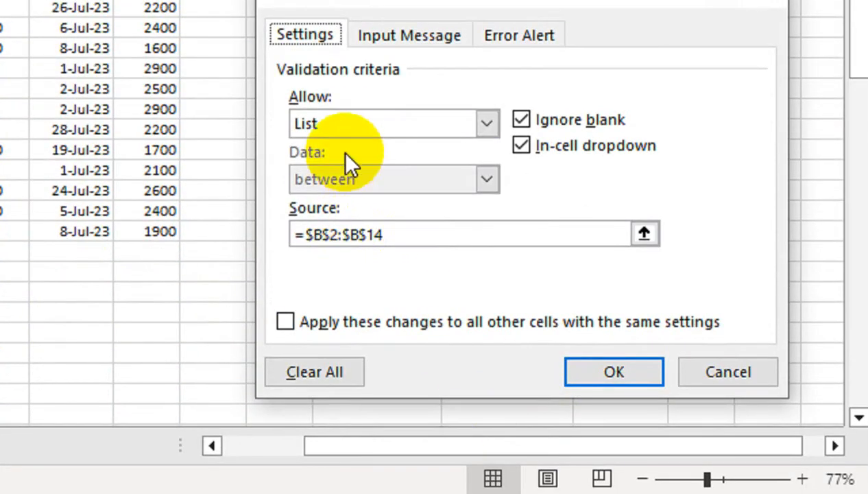
pyautogui.click(348, 125)
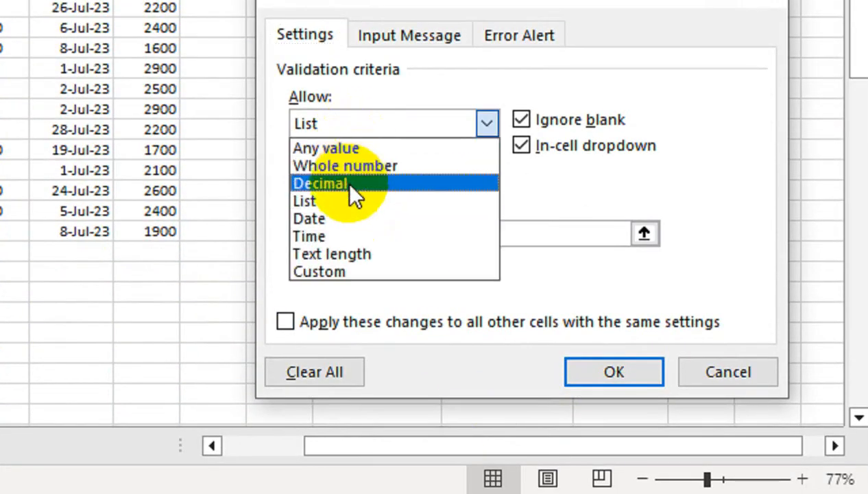
pyautogui.press('Escape')
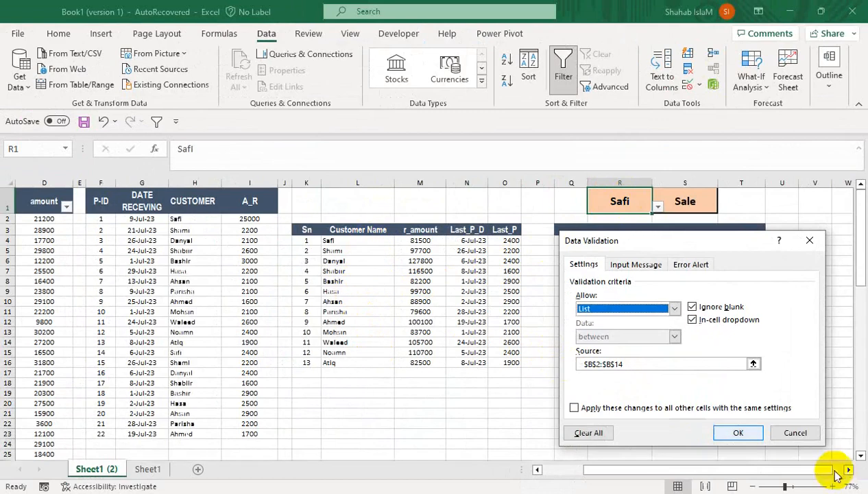
pyautogui.click(761, 438)
# - Review the data validation source of the record type selector S1 and check its dropdown options
pyautogui.click(668, 203)
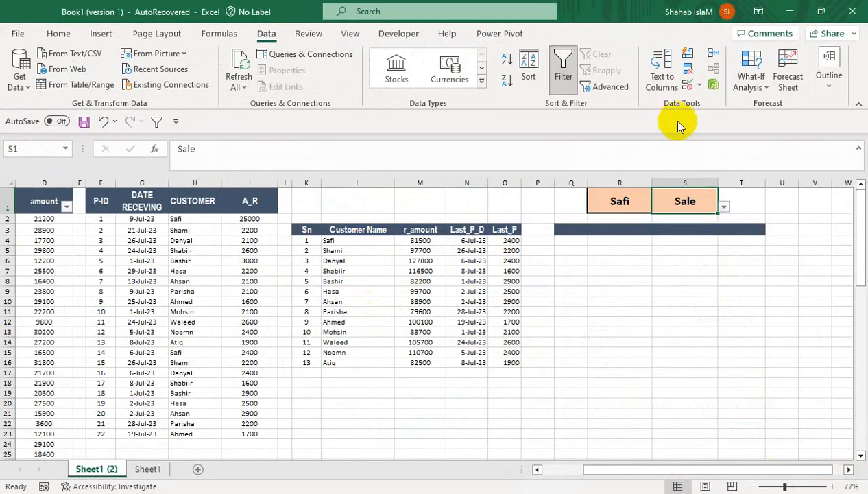
pyautogui.click(699, 86)
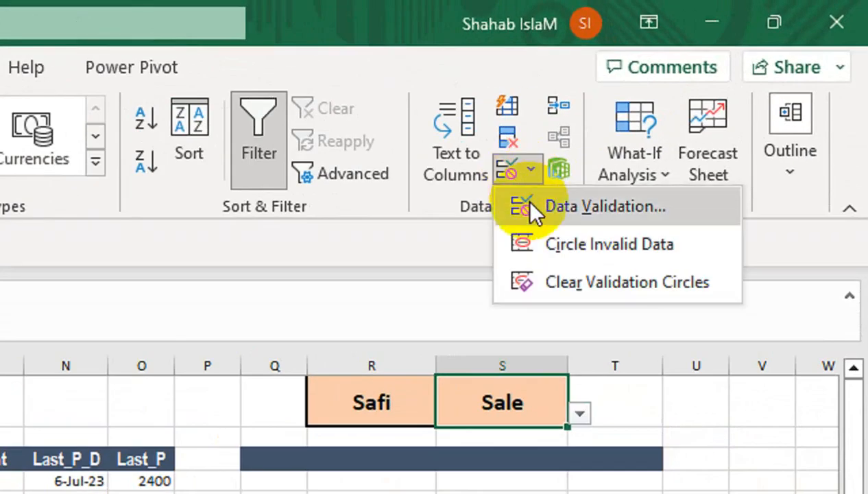
pyautogui.click(531, 205)
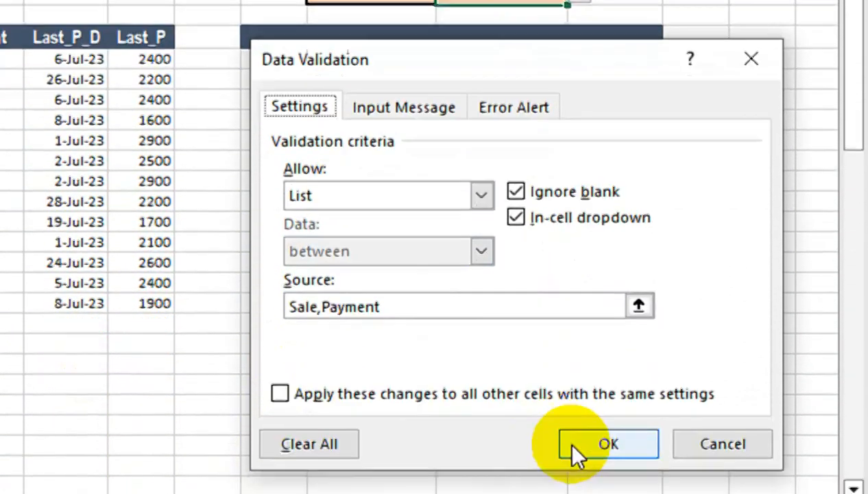
pyautogui.click(575, 445)
pyautogui.click(579, 122)
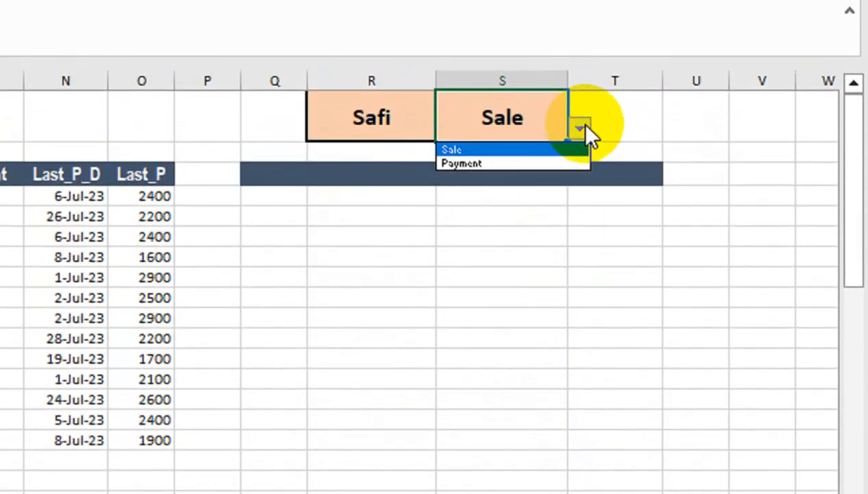
pyautogui.click(612, 106)
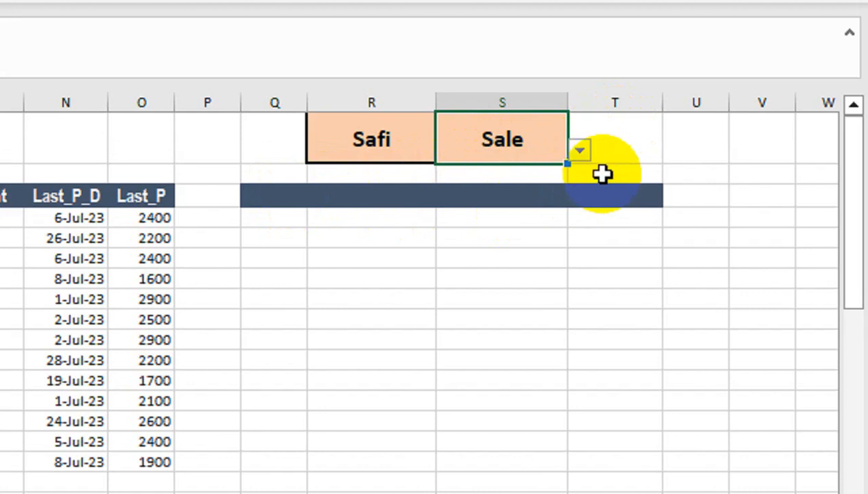
# - Enter =IF(S1="sale",A1:D1,F1:I1) in Q3 to fill the report headers according to the selected record type
pyautogui.click(300, 196)
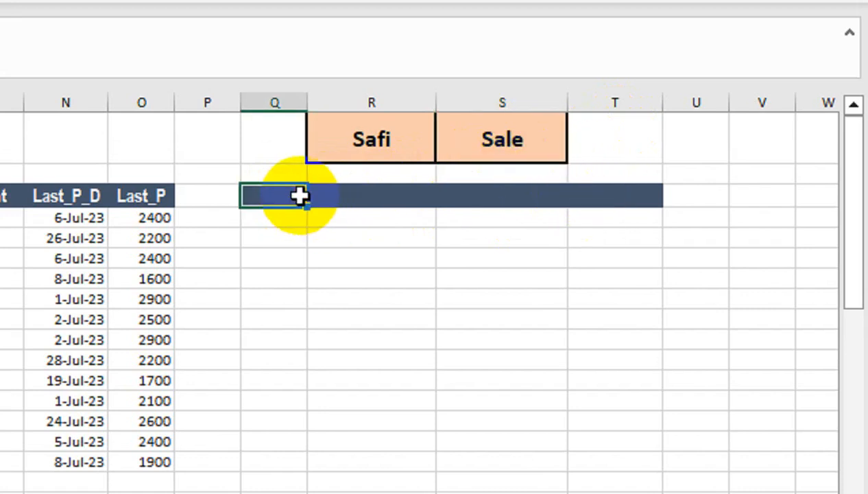
pyautogui.write('=if')
pyautogui.press('Tab')
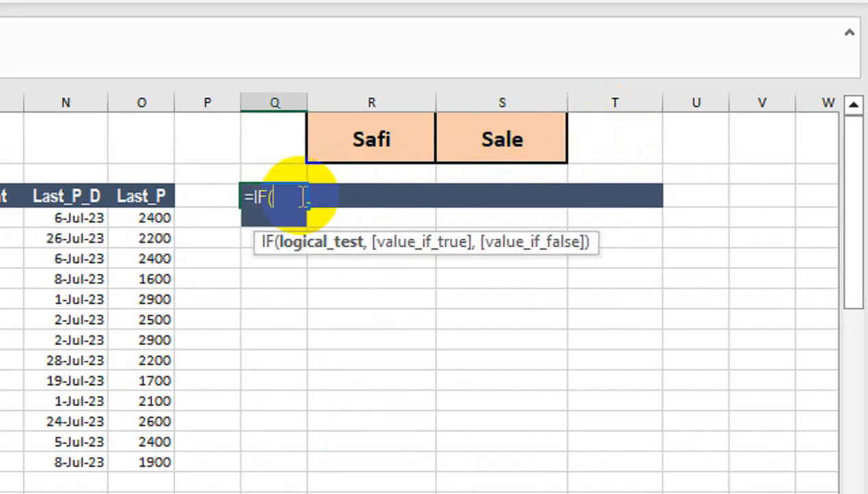
pyautogui.click(507, 138)
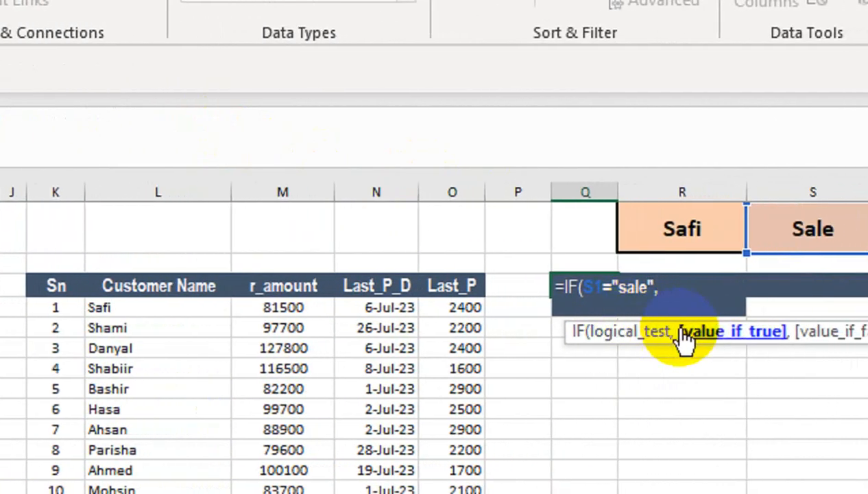
pyautogui.moveTo(686, 341); pyautogui.dragTo(207, 174)
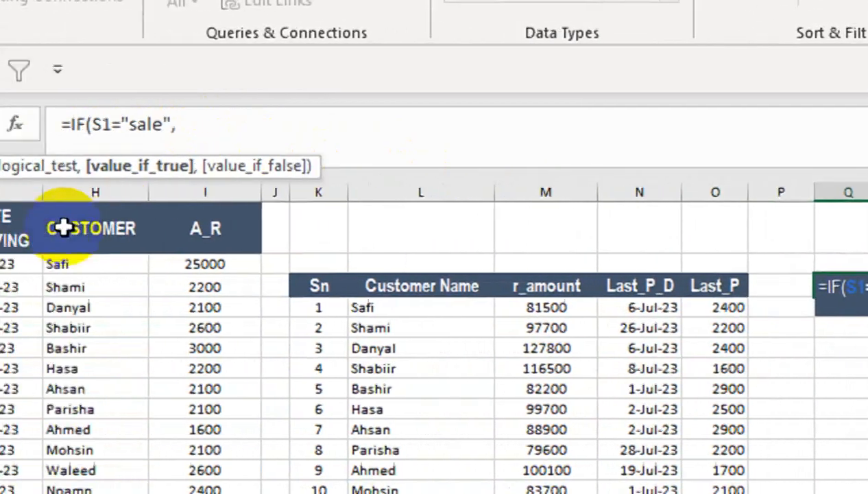
pyautogui.moveTo(91, 77); pyautogui.dragTo(6, 228)
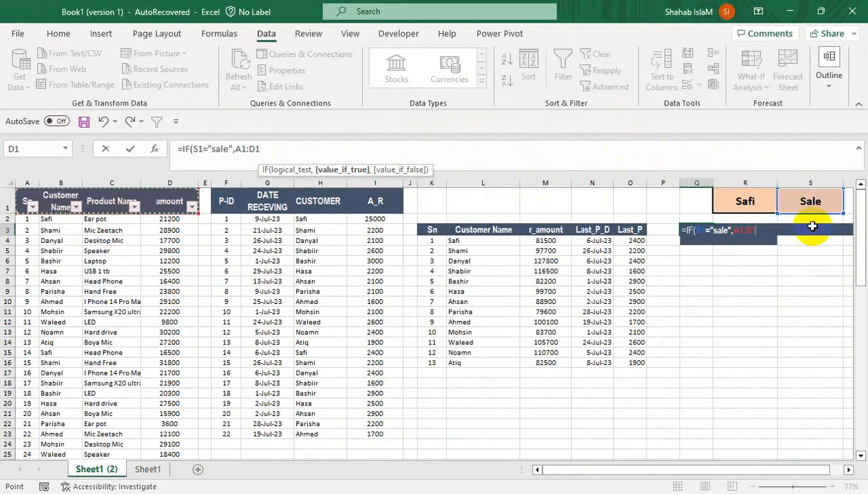
pyautogui.moveTo(397, 204); pyautogui.dragTo(214, 178)
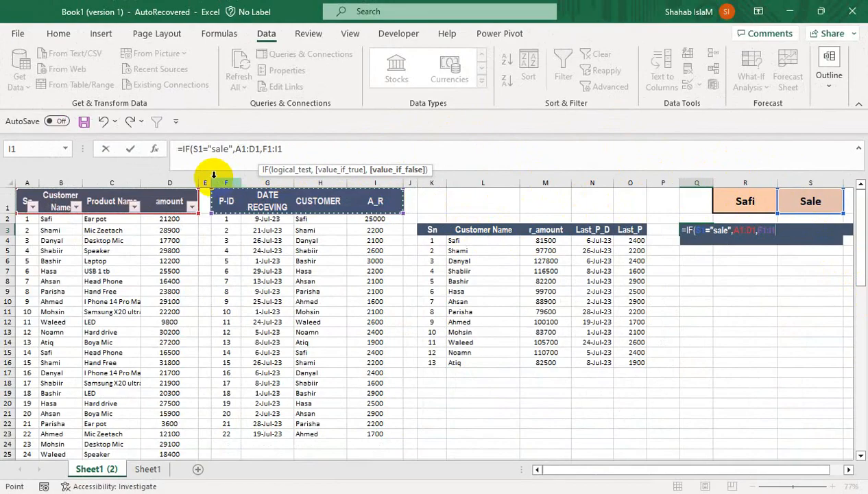
pyautogui.write(')')
pyautogui.press('Return')
# - Switch the S1 selector to Payment and widen column R to fit the full date header
pyautogui.moveTo(838, 314); pyautogui.dragTo(849, 303)
pyautogui.click(709, 207)
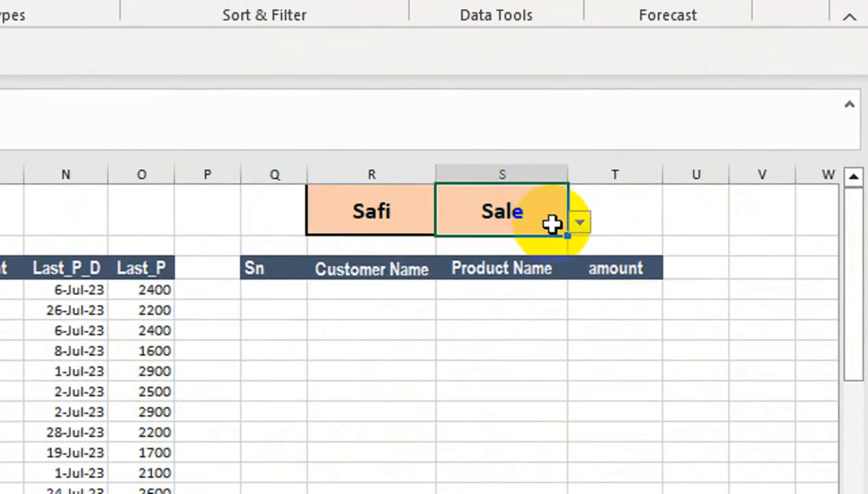
pyautogui.click(579, 222)
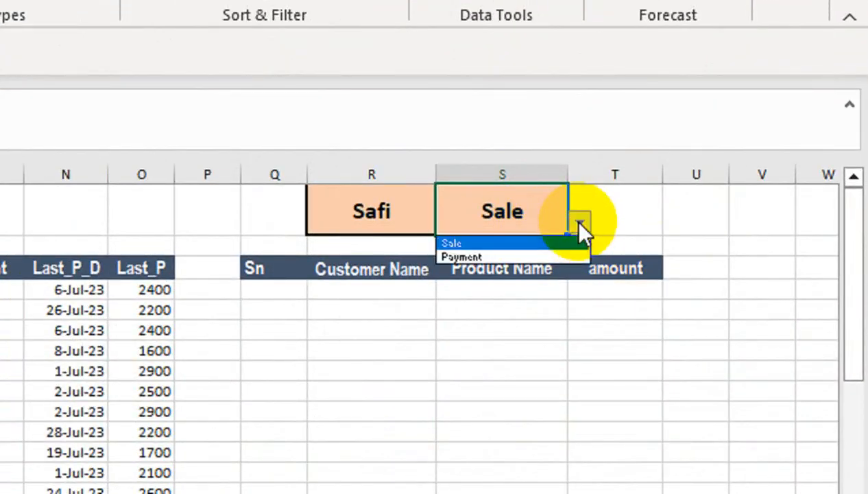
pyautogui.click(534, 257)
pyautogui.click(393, 269)
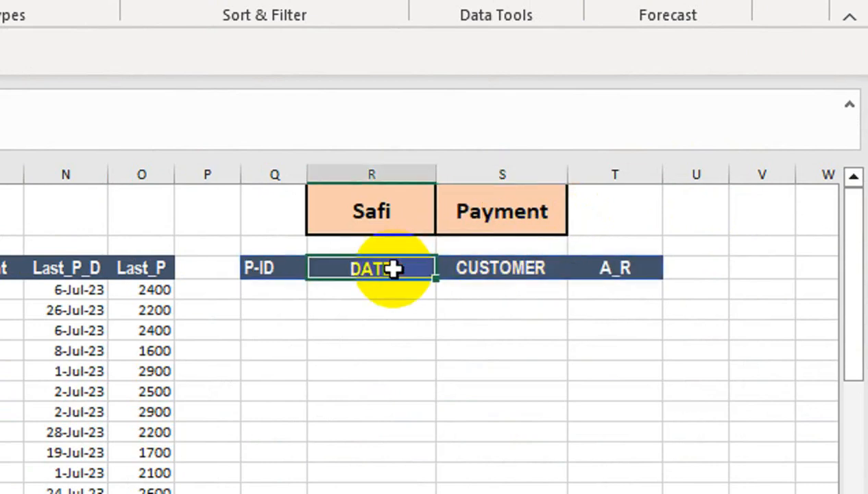
pyautogui.moveTo(436, 174); pyautogui.dragTo(488, 168)
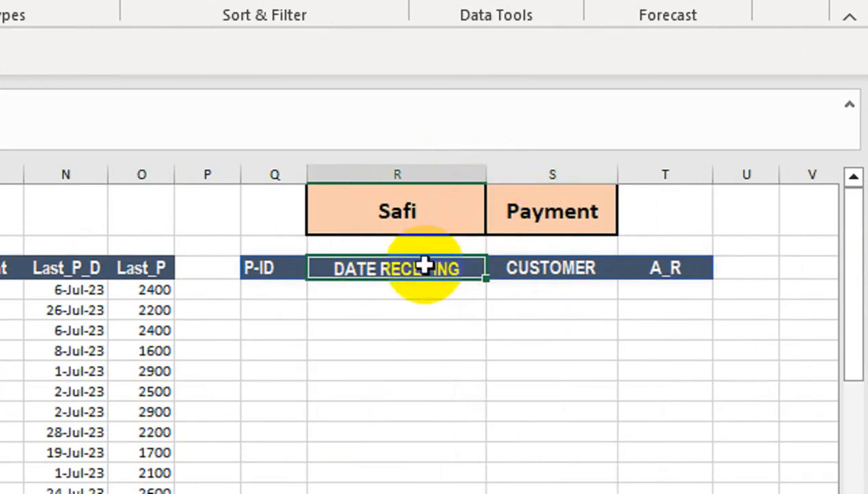
# - Set the S1 selector back to Sale to test the report headers
pyautogui.click(512, 267)
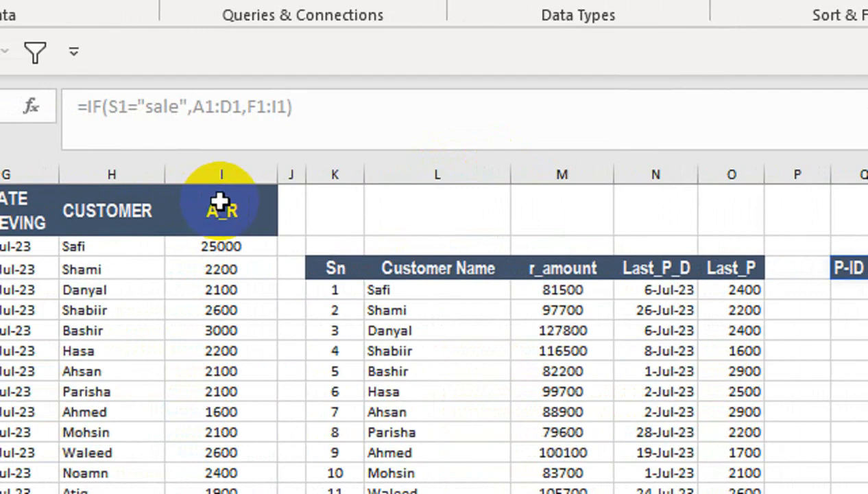
pyautogui.click(709, 201)
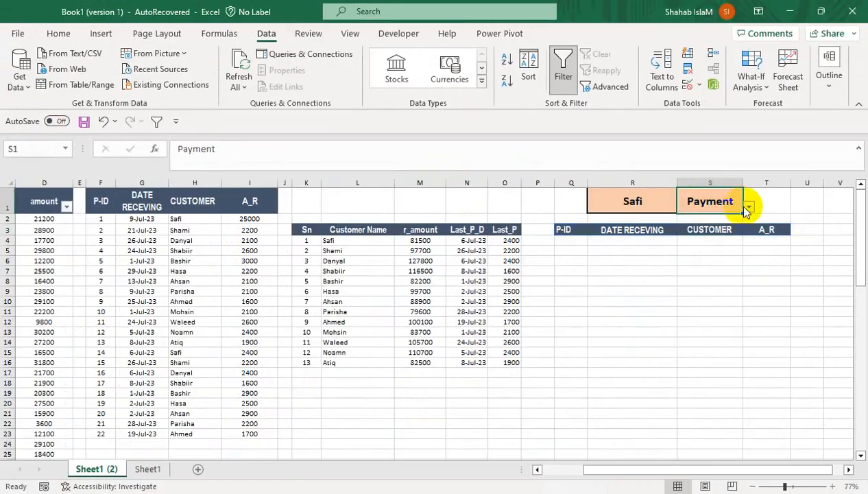
pyautogui.click(713, 217)
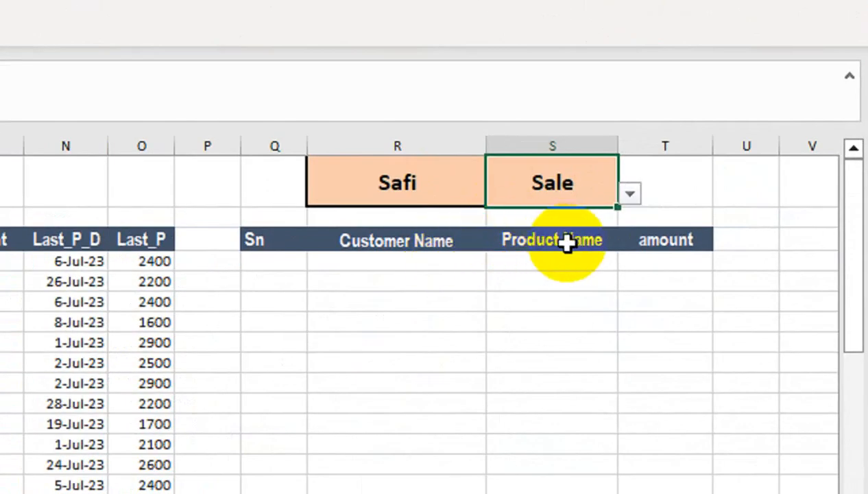
# - Begin a formula in Q4 with =IF(S1="Sale",FILTER( to return sale records when Sale is selected
pyautogui.click(581, 239)
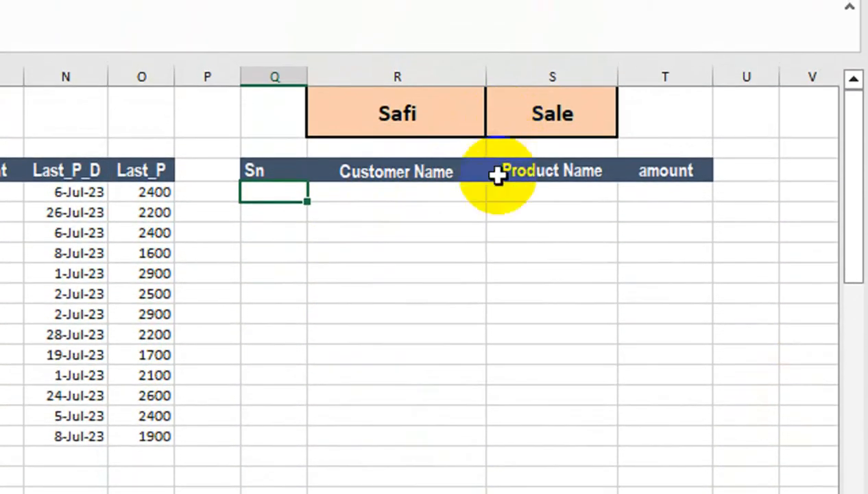
pyautogui.write('if(')
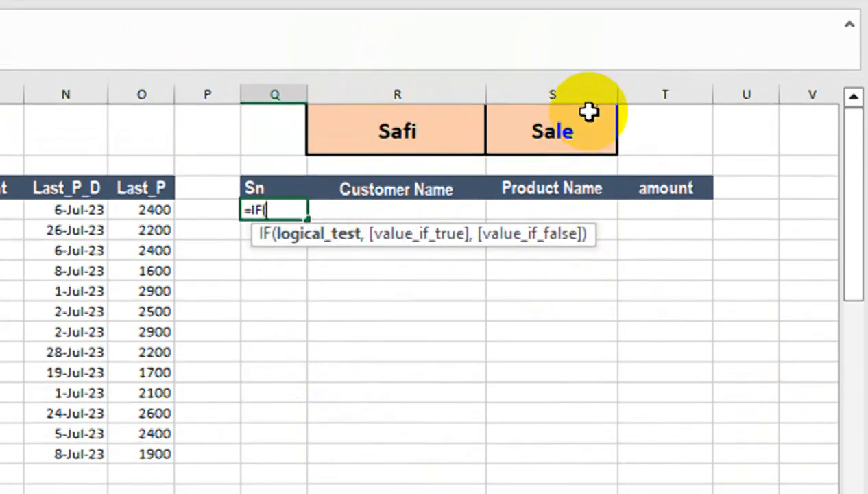
pyautogui.click(559, 120)
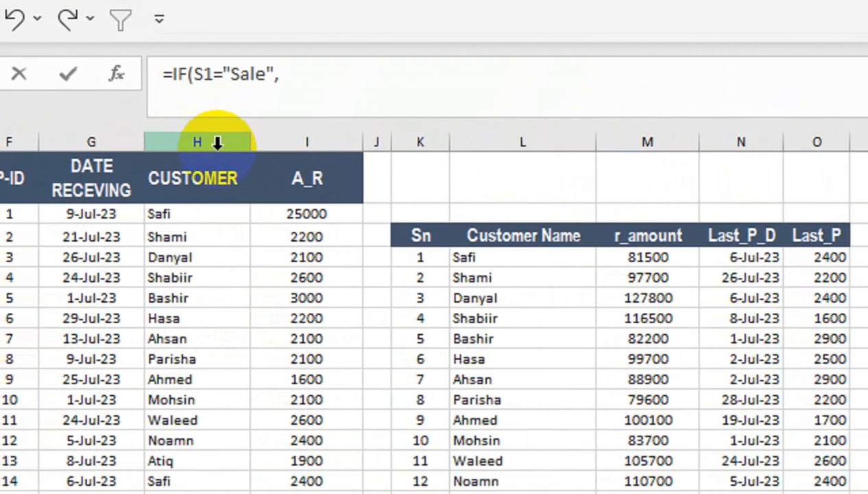
pyautogui.write('fil')
pyautogui.press('Tab')
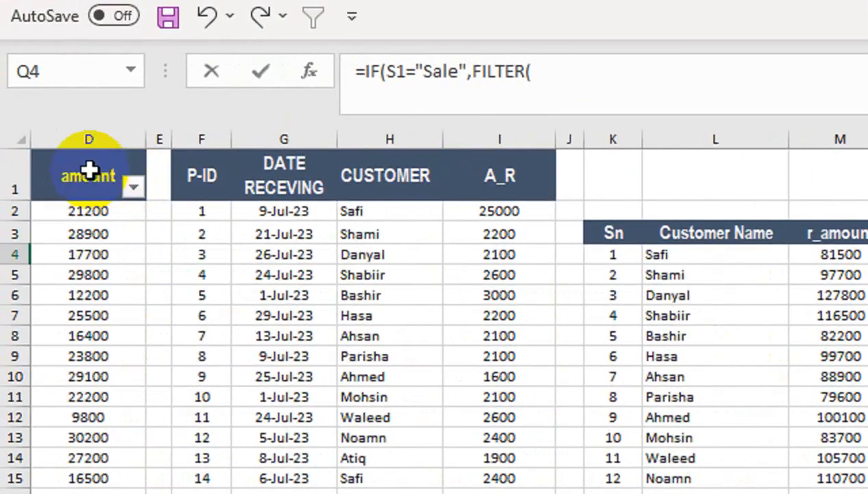
# - Supply the sales table range A1:D90 as the FILTER array, including spare rows below the data
pyautogui.moveTo(89, 170); pyautogui.dragTo(5, 141)
pyautogui.hotkey('ctrl', 'shift', 'Down')
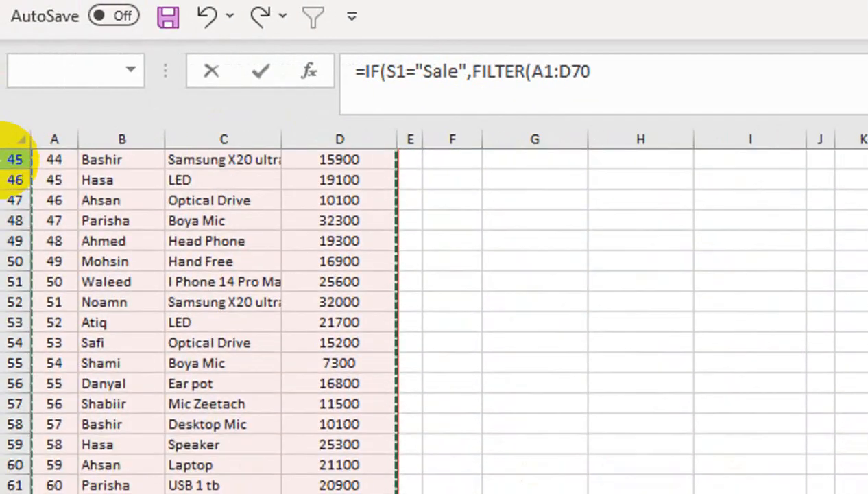
pyautogui.hotkey('ctrl', 'Down')
pyautogui.hotkey('ctrl', 'Down')
pyautogui.hotkey('ctrl', 'Up')
pyautogui.hotkey('ctrl', 'Up')
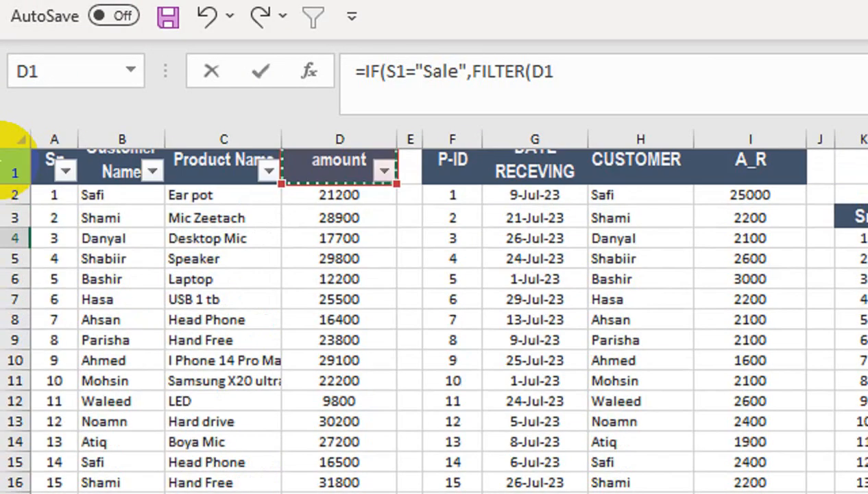
pyautogui.hotkey('ctrl', 'shift', 'Left')
pyautogui.hotkey('ctrl', 'shift', 'Down')
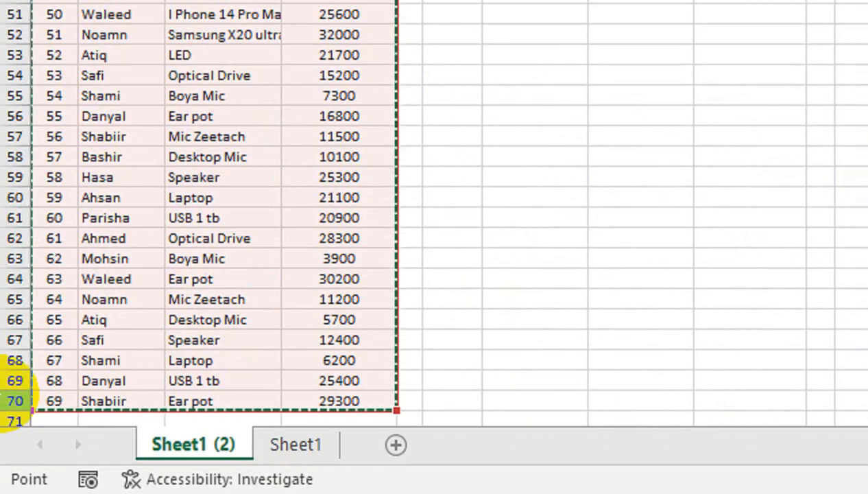
pyautogui.hotkey('shift', 'Down')
pyautogui.hotkey('shift', 'Down')
pyautogui.hotkey('shift', 'Down')
pyautogui.hotkey('shift', 'Down')
pyautogui.hotkey('shift', 'Down')
pyautogui.hotkey('shift', 'Down')
pyautogui.hotkey('shift', 'Down')
pyautogui.hotkey('shift', 'Down')
pyautogui.hotkey('shift', 'Down')
pyautogui.hotkey('shift', 'Down')
pyautogui.hotkey('shift', 'Down')
pyautogui.hotkey('shift', 'Down')
pyautogui.hotkey('shift', 'Down')
pyautogui.hotkey('shift', 'Down')
pyautogui.hotkey('shift', 'Down')
pyautogui.hotkey('shift', 'Down')
pyautogui.hotkey('shift', 'Down')
pyautogui.hotkey('shift', 'Down')
pyautogui.hotkey('shift', 'Down')
pyautogui.hotkey('shift', 'Down')
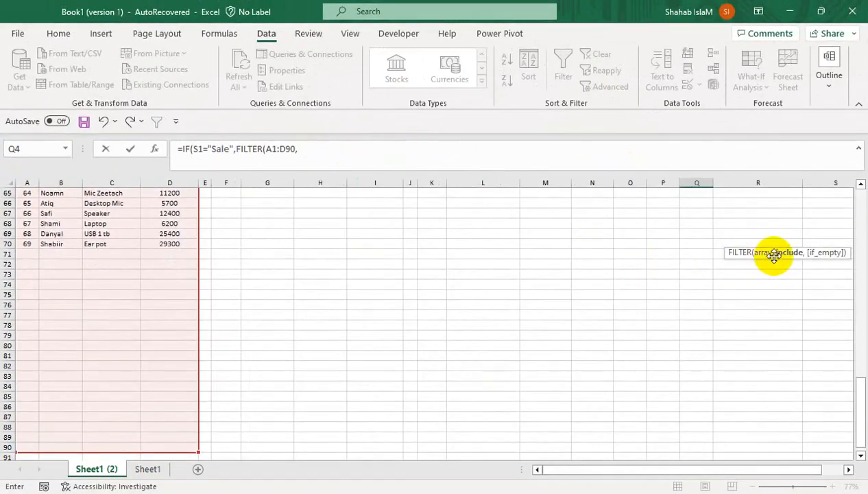
# - Complete the sales FILTER with the condition B:B=R1 and the fallback "Not Found", ready for the IF's false argument
pyautogui.moveTo(773, 253); pyautogui.dragTo(251, 163)
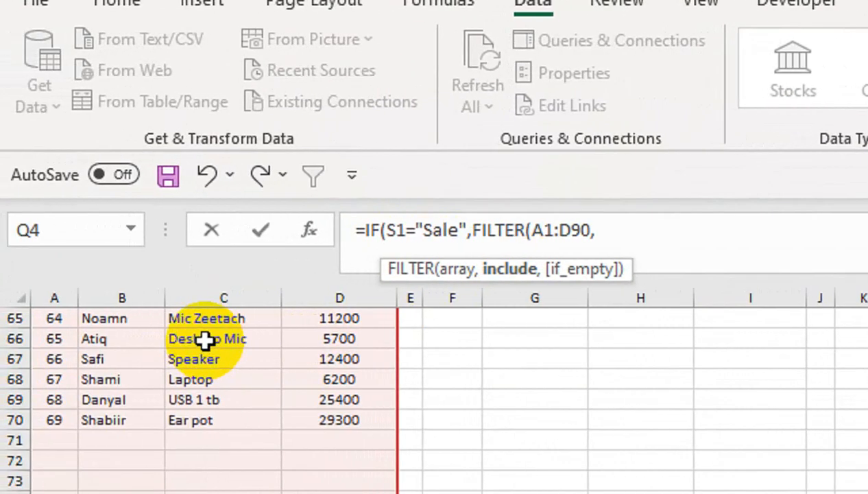
pyautogui.click(152, 295)
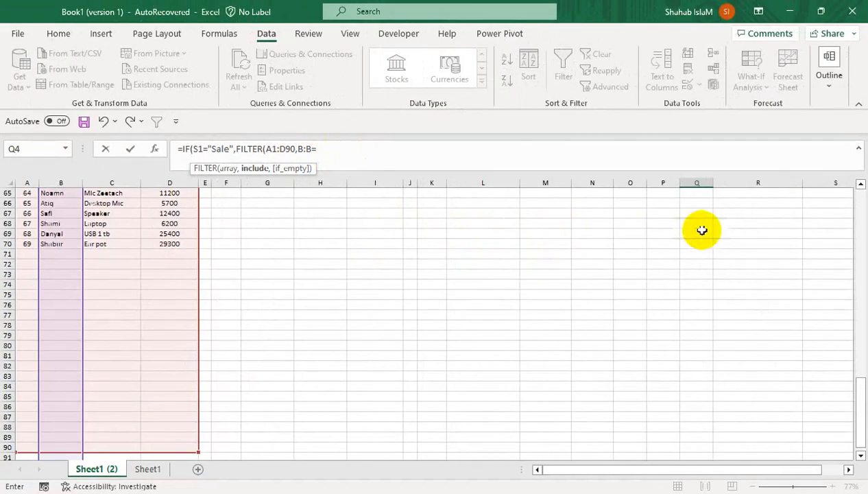
pyautogui.moveTo(856, 403); pyautogui.dragTo(847, 171)
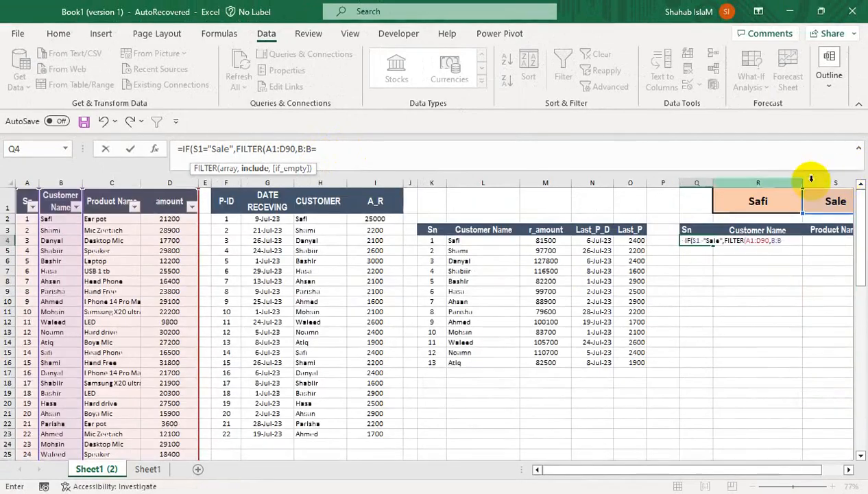
pyautogui.click(721, 200)
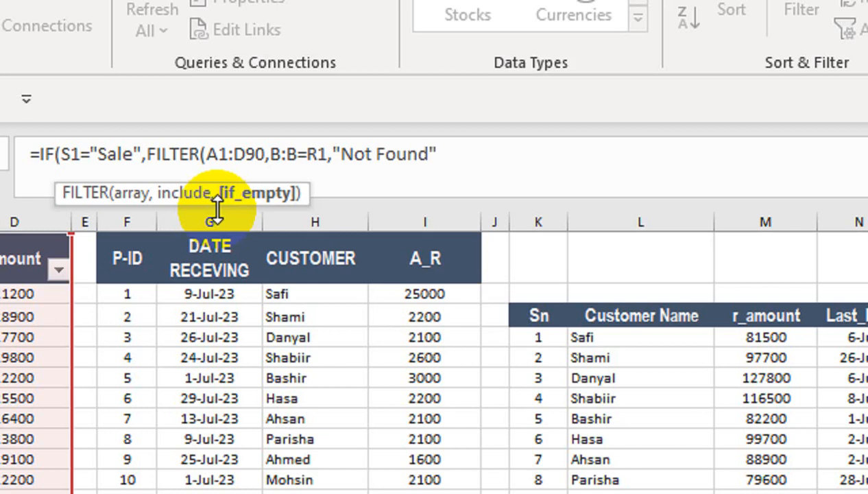
pyautogui.write(')')
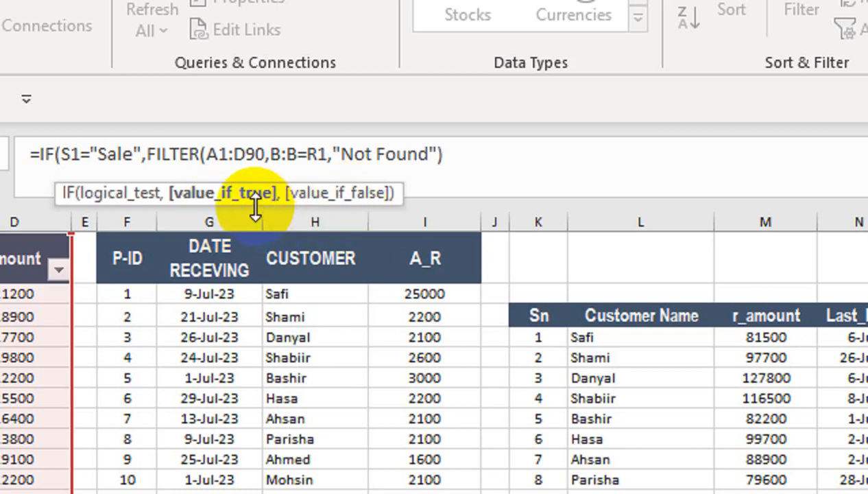
pyautogui.write(',')
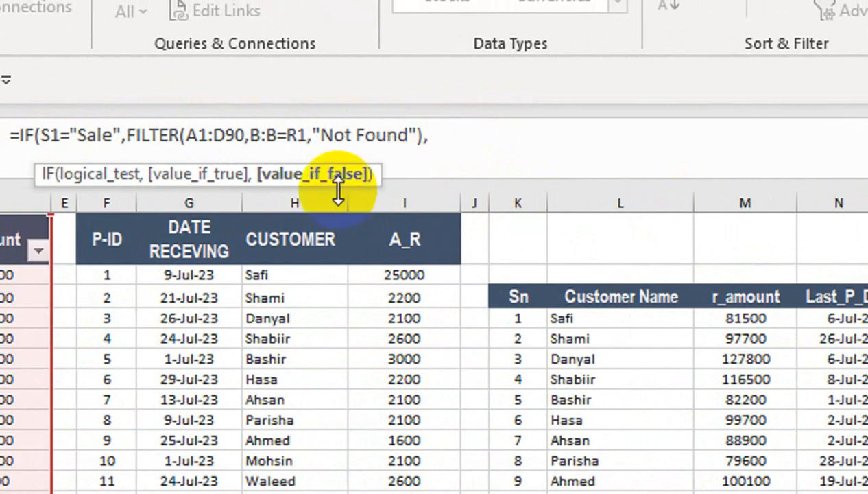
# - Duplicate the FILTER expression as the IF's false argument, change its condition column to H:H, and commit the formula
pyautogui.moveTo(425, 131); pyautogui.dragTo(137, 144)
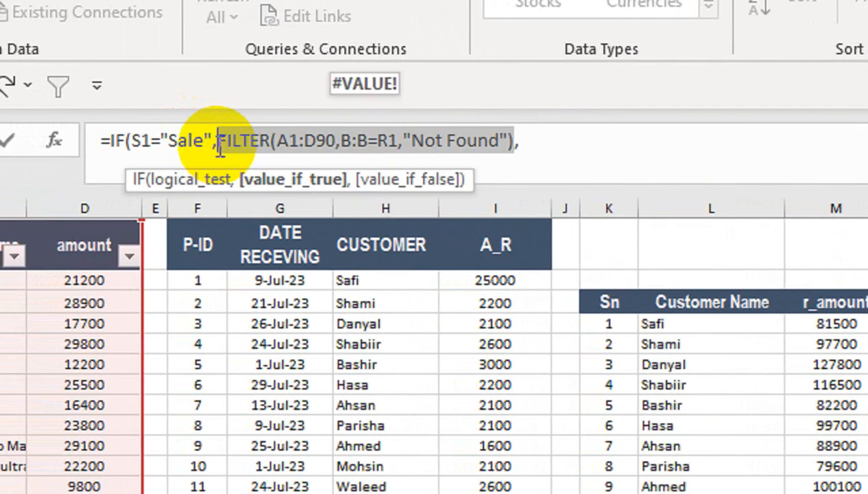
pyautogui.click(544, 143)
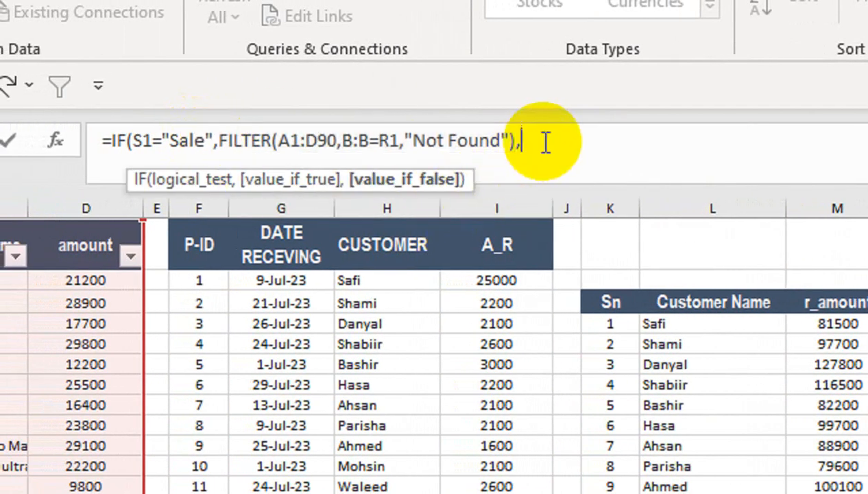
pyautogui.hotkey('ctrl', 'v')
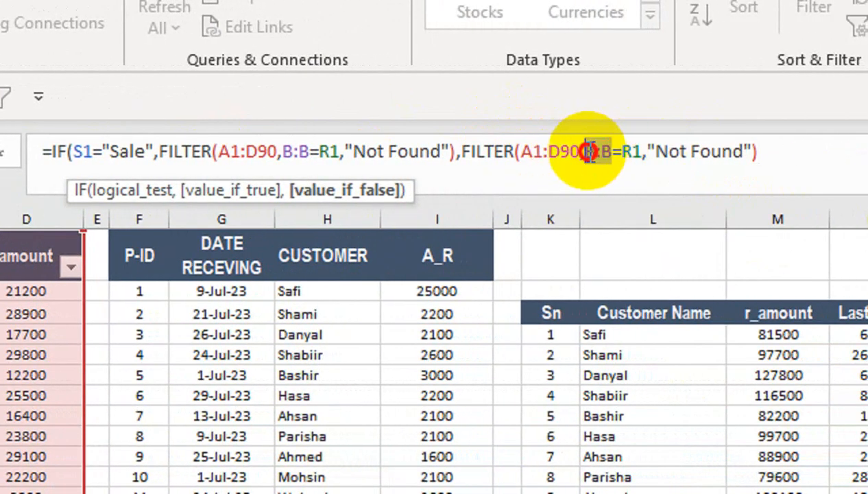
pyautogui.moveTo(617, 151); pyautogui.dragTo(584, 150)
pyautogui.click(370, 217)
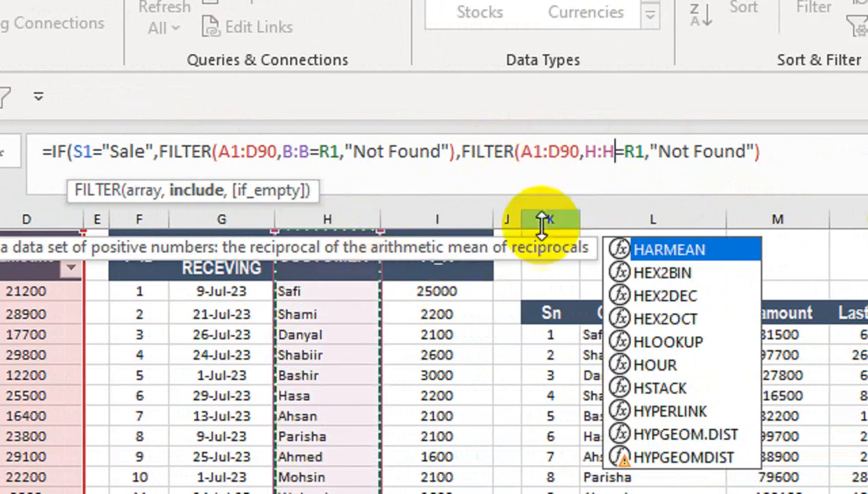
pyautogui.click(780, 151)
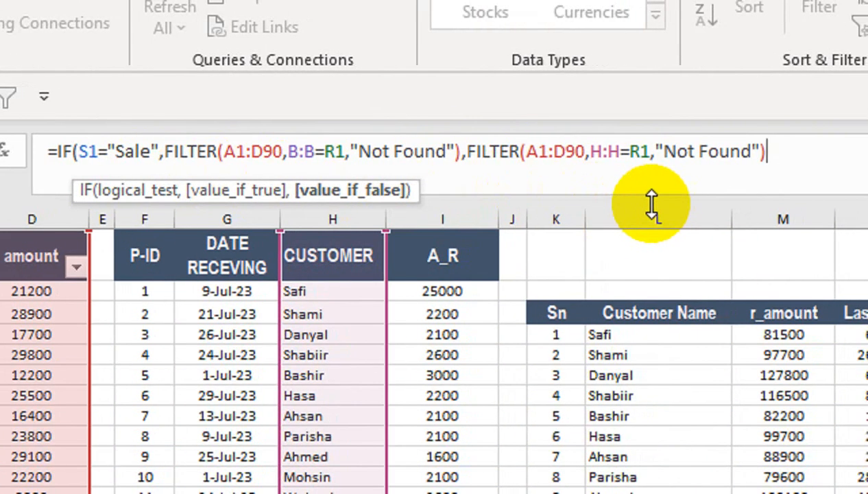
pyautogui.press('Return')
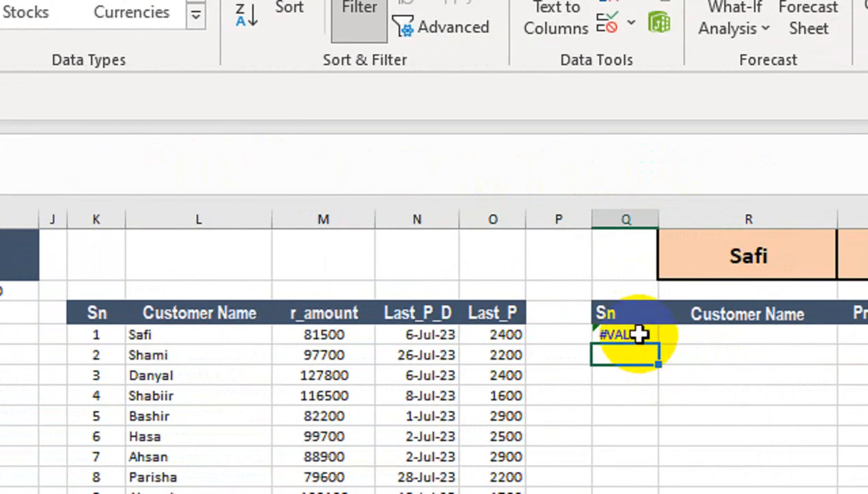
# - Limit the first FILTER's condition range in the Q4 formula to B1:B90
pyautogui.click(639, 334)
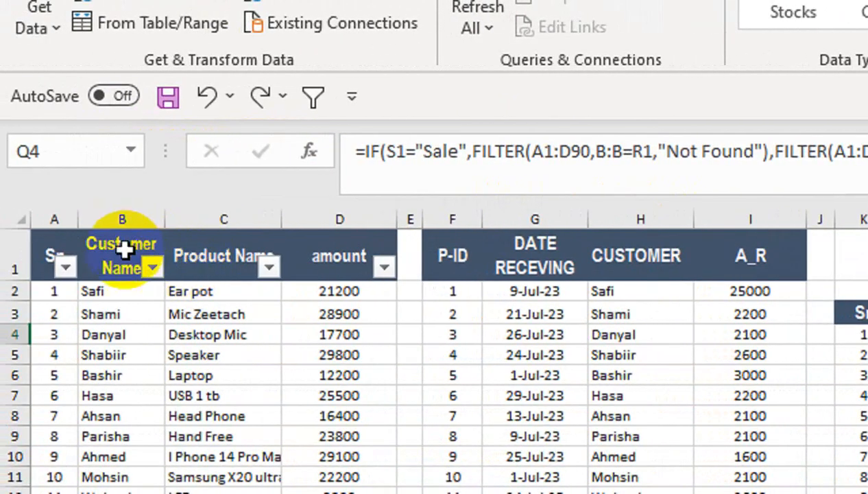
pyautogui.click(605, 149)
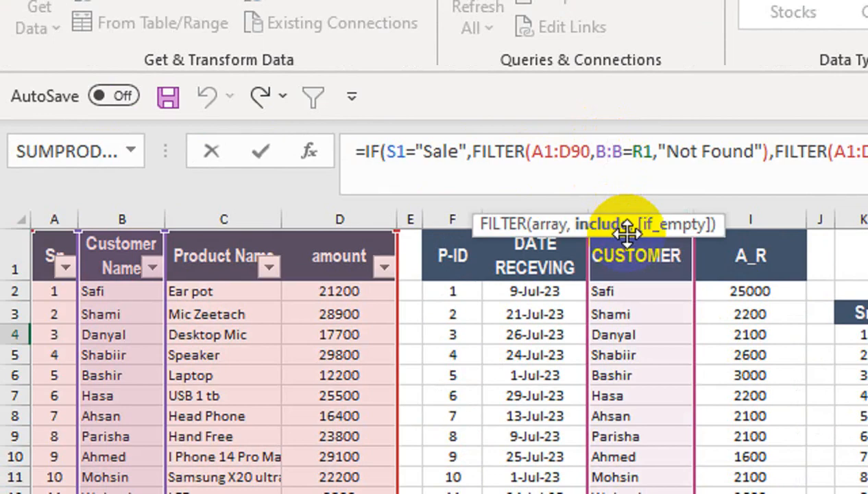
pyautogui.write('1')
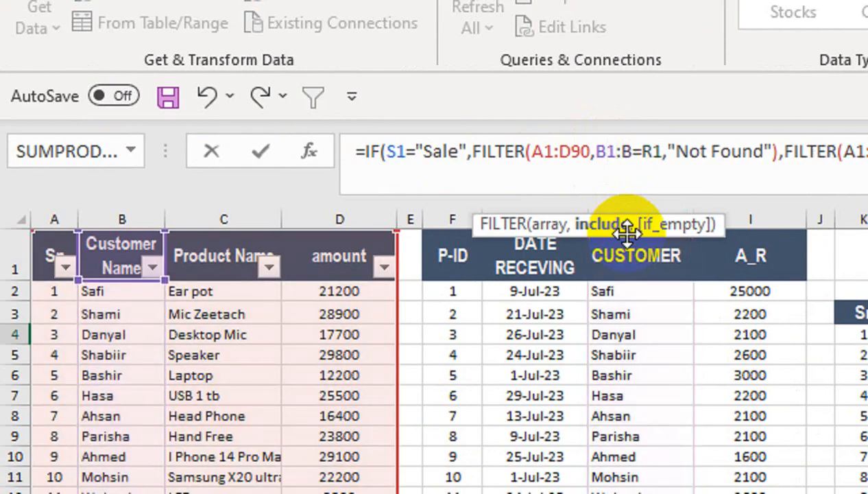
pyautogui.click(634, 152)
pyautogui.write('90')
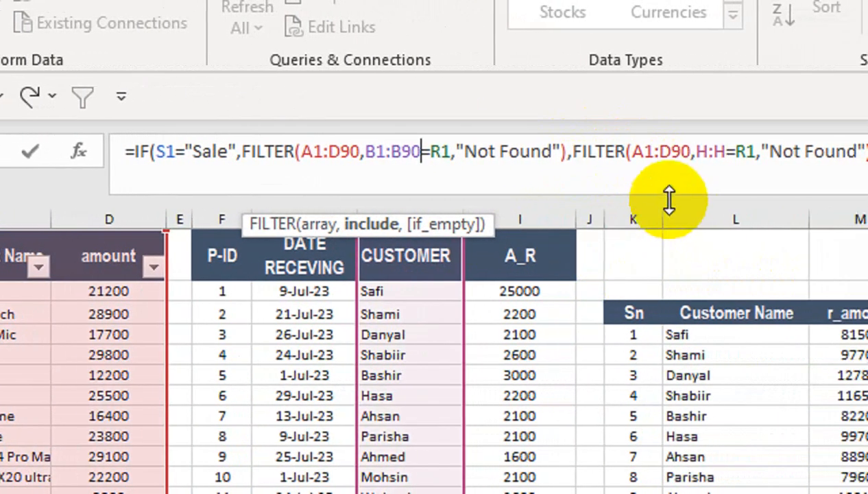
# - Limit the second FILTER's condition range to H1:H90 and commit the Q4 formula
pyautogui.click(710, 152)
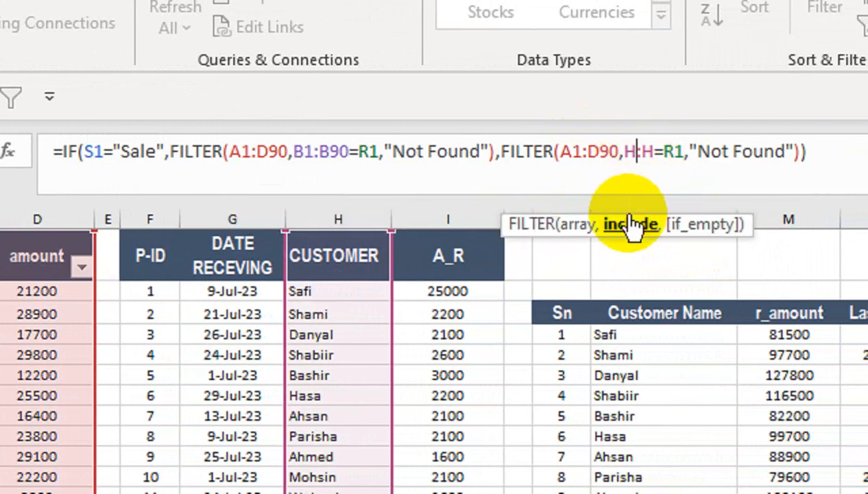
pyautogui.write('1:D')
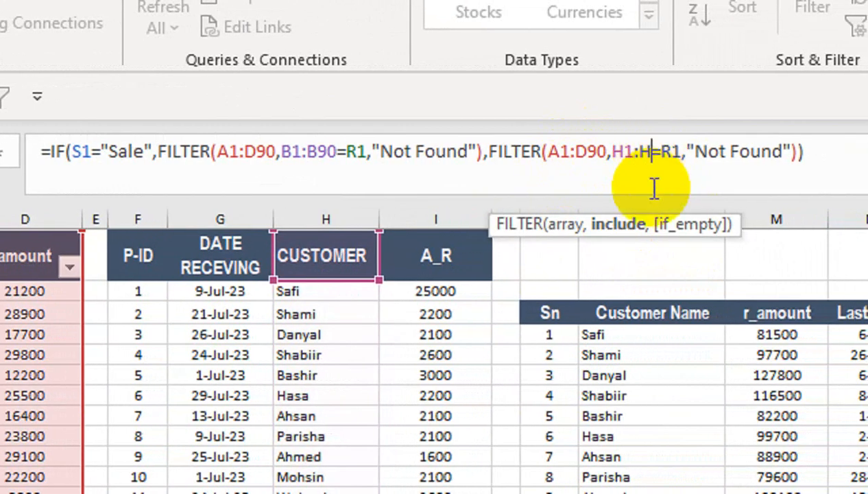
pyautogui.write('90,H1:H90')
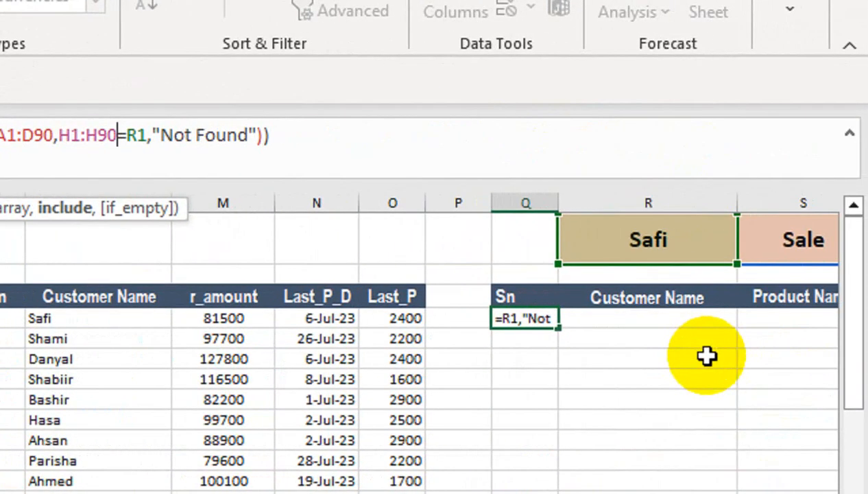
pyautogui.press('Return')
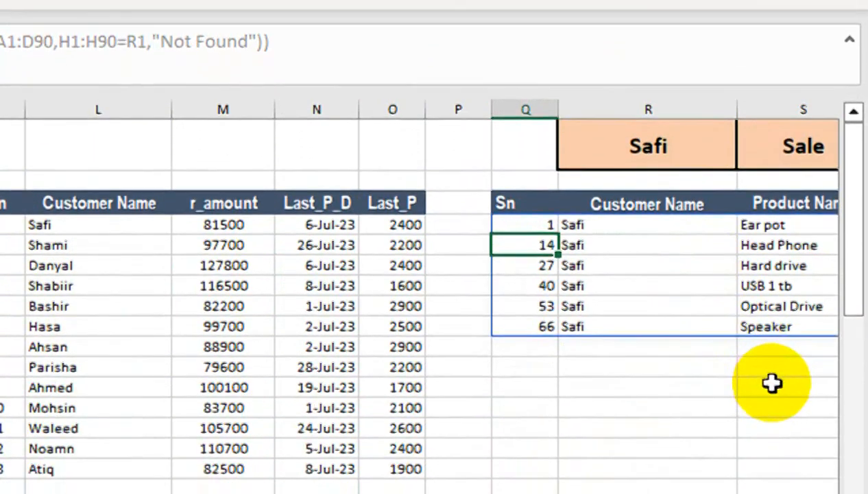
# - Choose the sixth customer in the R1 selector to test the sales report
pyautogui.click(772, 480)
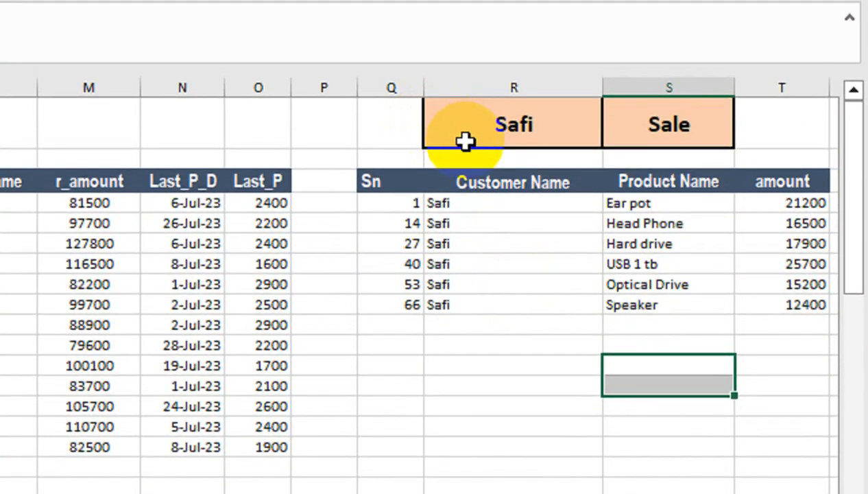
pyautogui.click(521, 118)
pyautogui.click(615, 121)
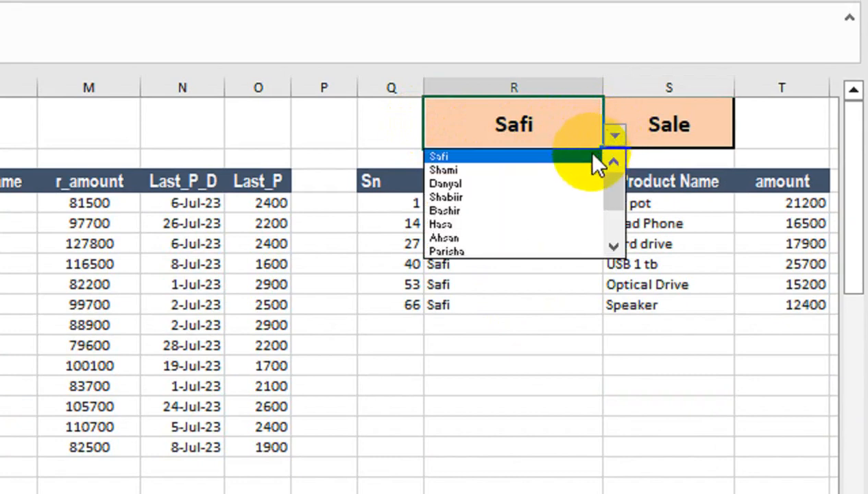
pyautogui.click(573, 212)
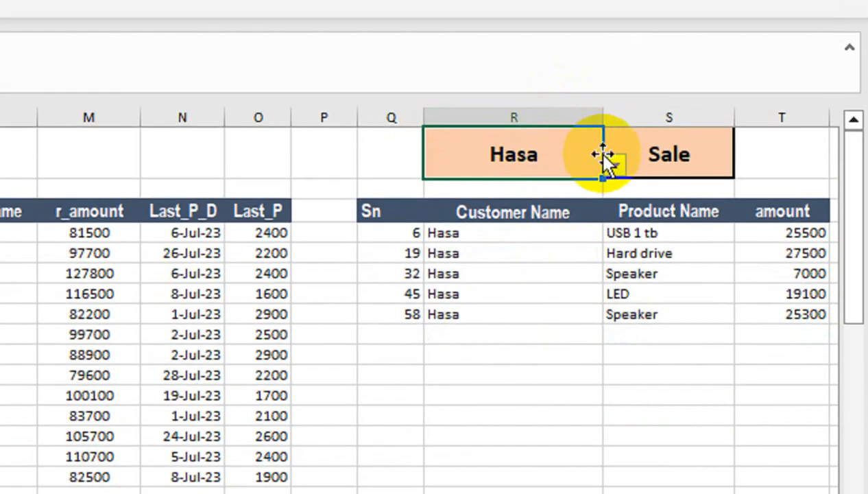
# - Switch the R1 selector to the second customer in the list to test the sales report again
pyautogui.click(615, 135)
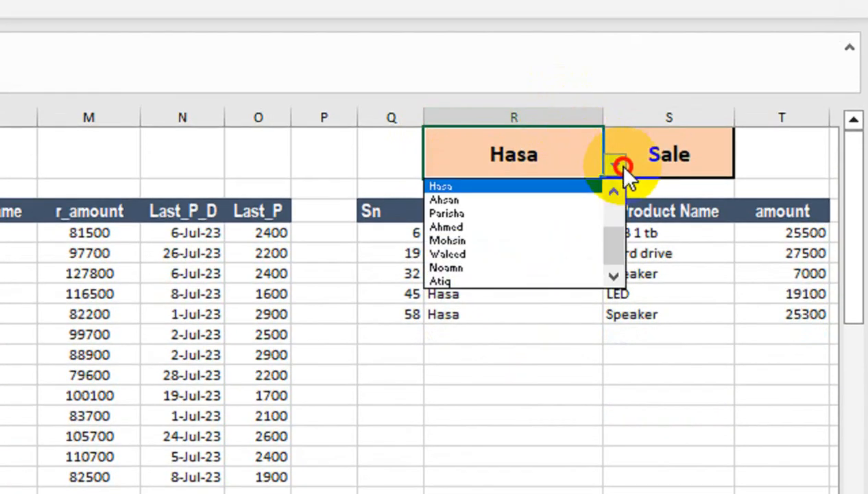
pyautogui.click(613, 211)
pyautogui.moveTo(615, 243); pyautogui.dragTo(619, 184)
pyautogui.click(587, 198)
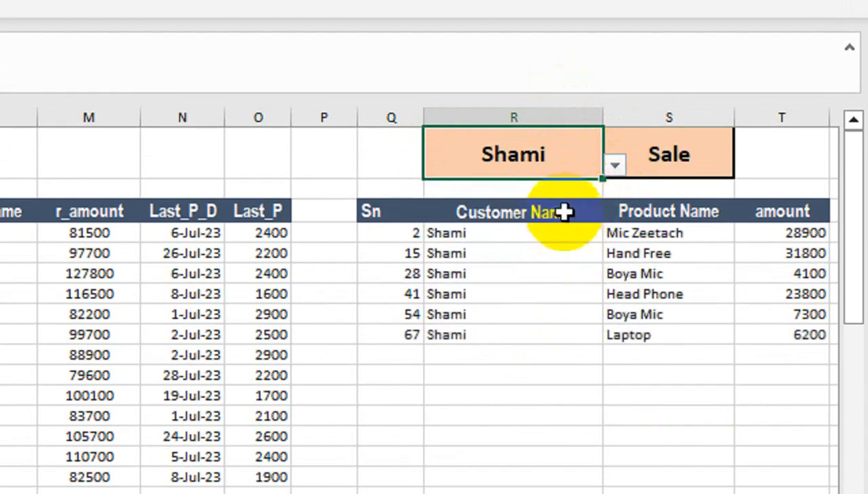
# - Choose the first customer in the R1 selector and switch the S1 selector to Payment to test the payments report
pyautogui.click(659, 155)
pyautogui.click(539, 154)
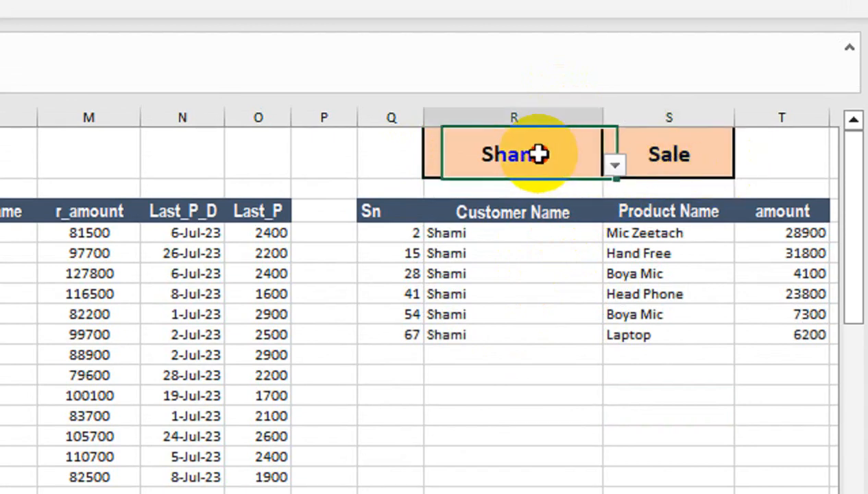
pyautogui.click(614, 165)
pyautogui.click(617, 220)
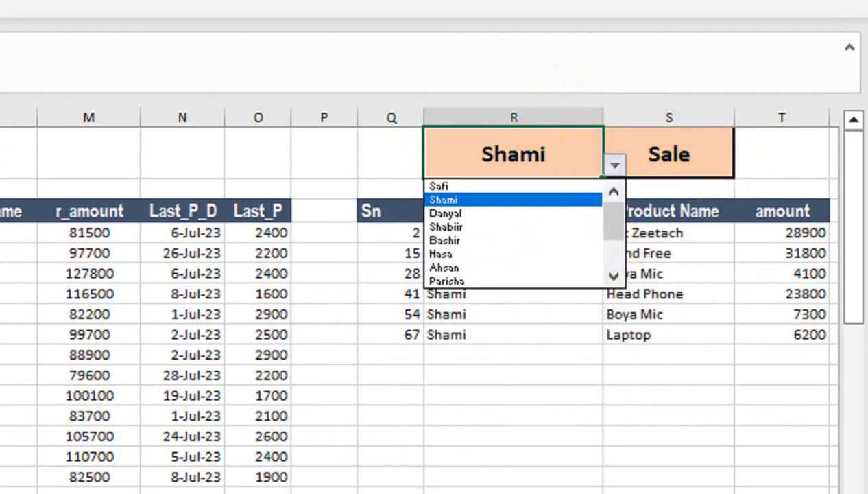
pyautogui.click(545, 186)
pyautogui.click(658, 163)
pyautogui.click(746, 165)
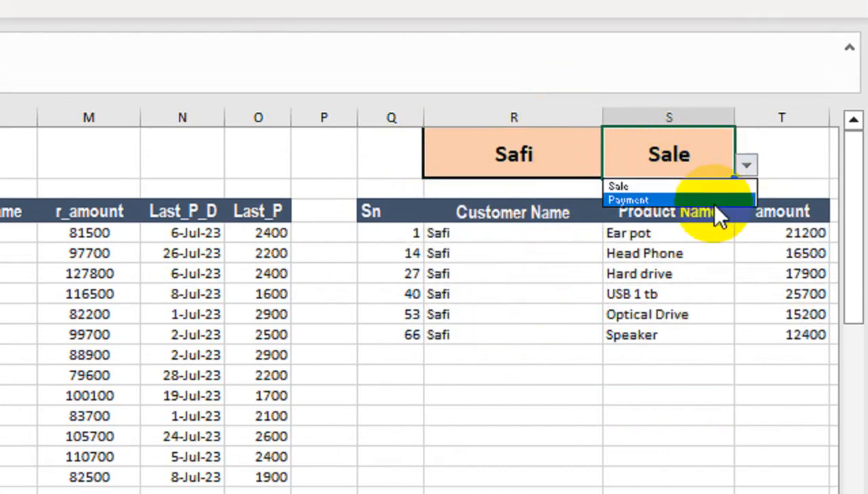
pyautogui.click(717, 200)
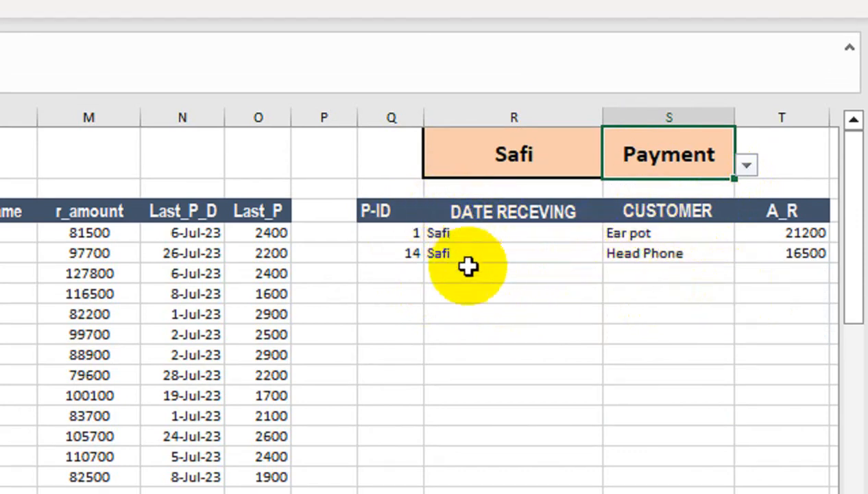
# - Correct the second FILTER's array in the Q4 formula to F1:I90 and commit the formula
pyautogui.click(404, 235)
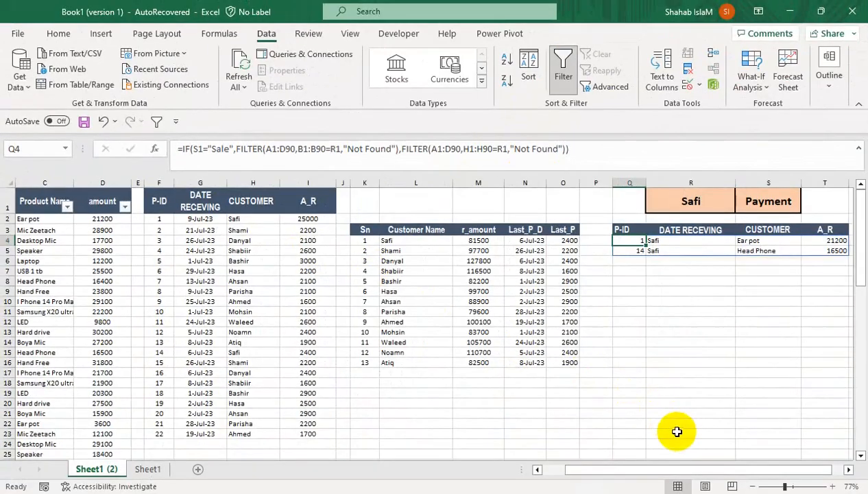
pyautogui.moveTo(647, 471); pyautogui.dragTo(549, 465)
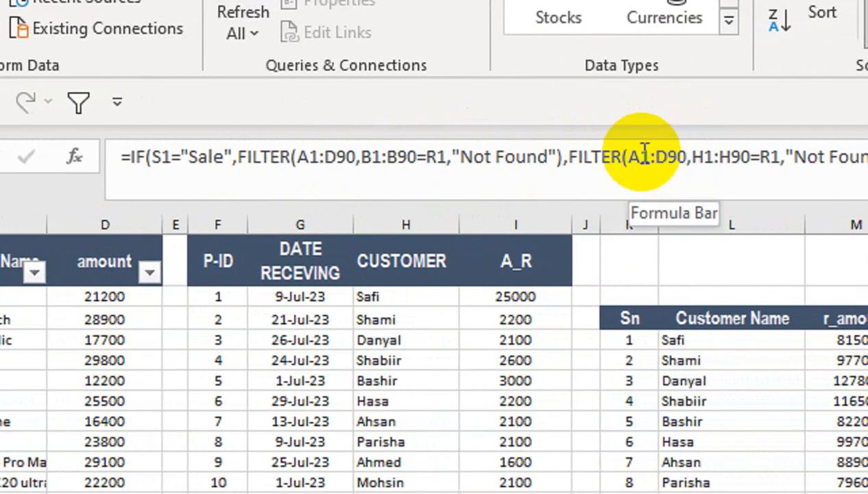
pyautogui.click(669, 175)
pyautogui.press('BackSpace')
pyautogui.write('f')
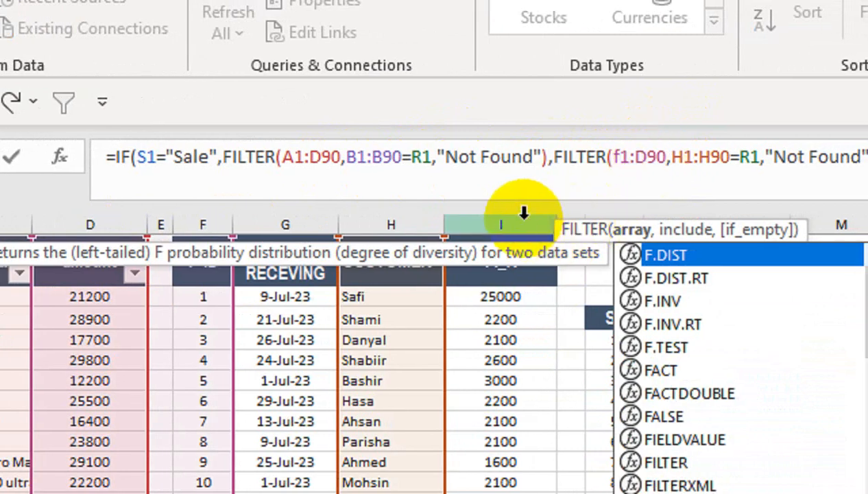
pyautogui.click(644, 194)
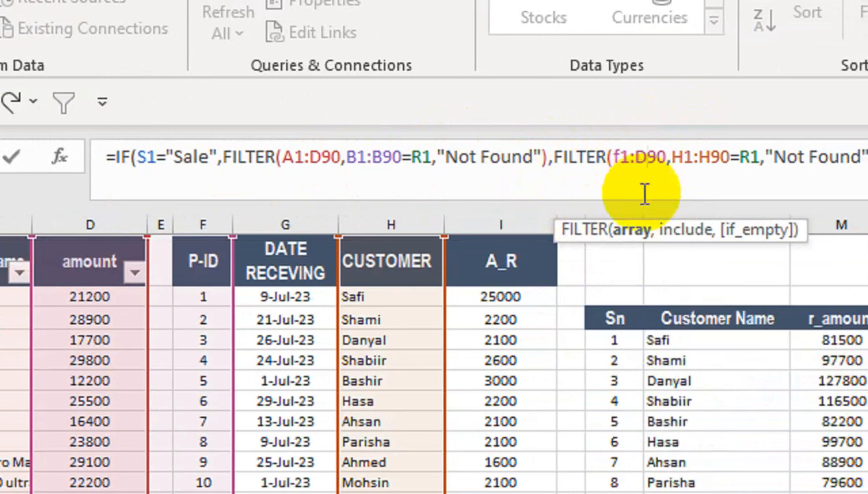
pyautogui.press('BackSpace')
pyautogui.write('i')
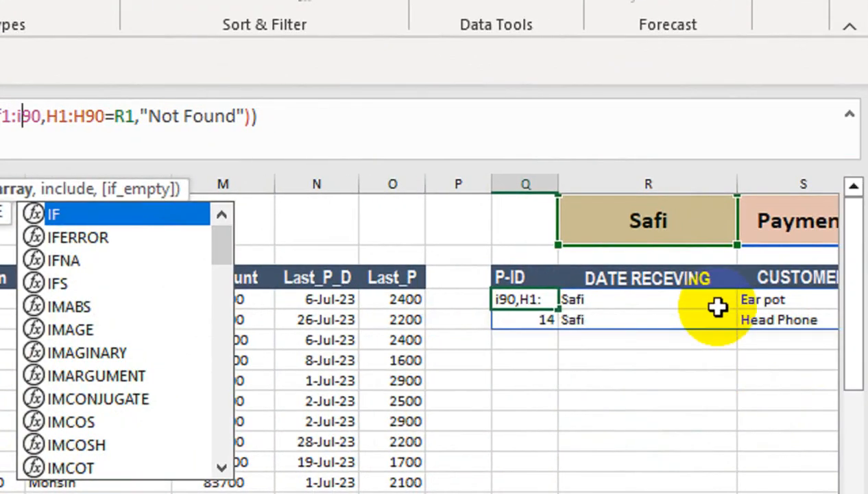
pyautogui.press('Return')
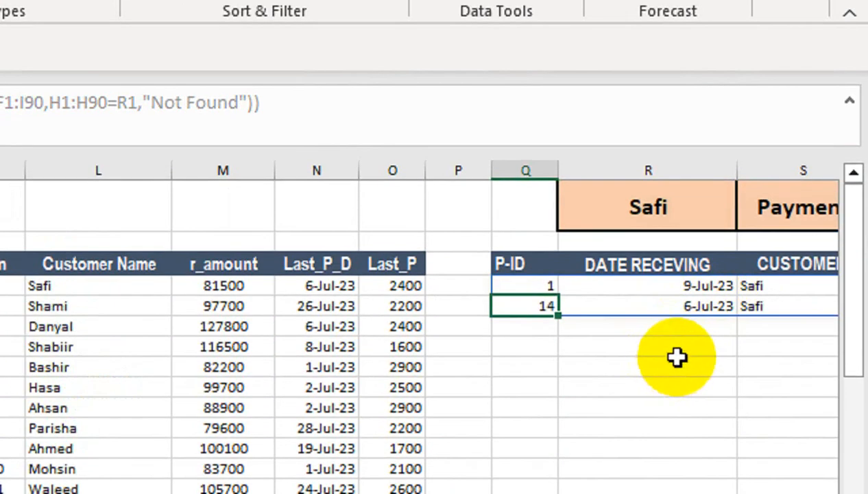
# - Choose the second customer in the R1 selector to test the corrected payments report
pyautogui.moveTo(710, 363); pyautogui.dragTo(859, 384)
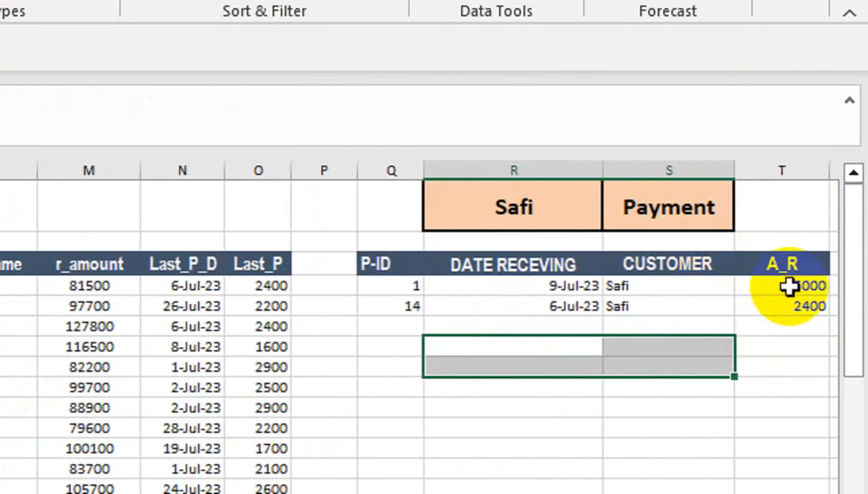
pyautogui.click(679, 217)
pyautogui.click(526, 238)
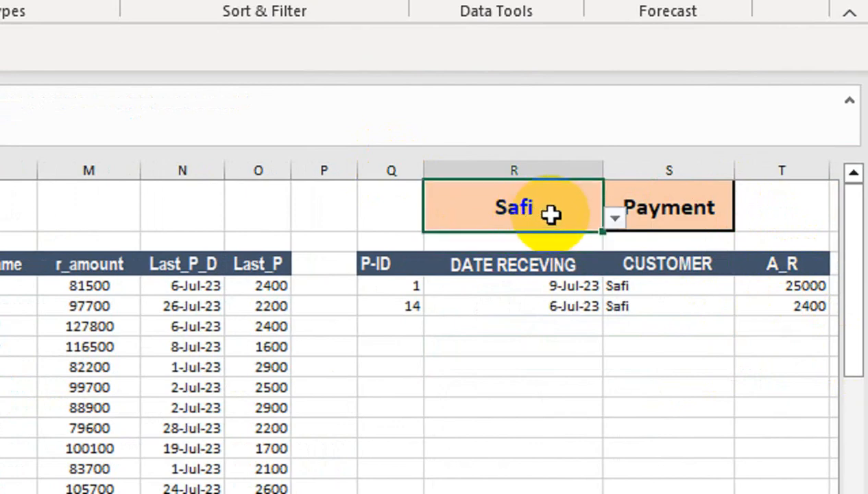
pyautogui.click(615, 218)
pyautogui.click(583, 250)
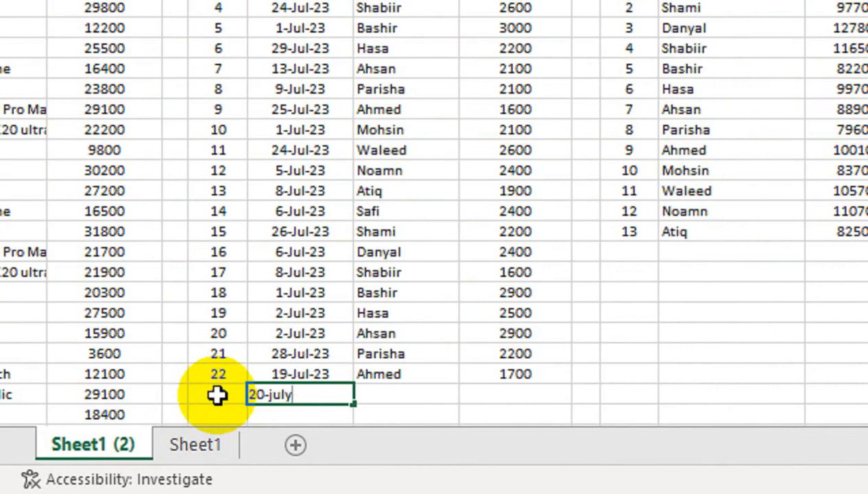
# - Add payment 23 dated 20-Jul-23 for the second customer, with amount 50000, below the last payments row
pyautogui.press('Return')
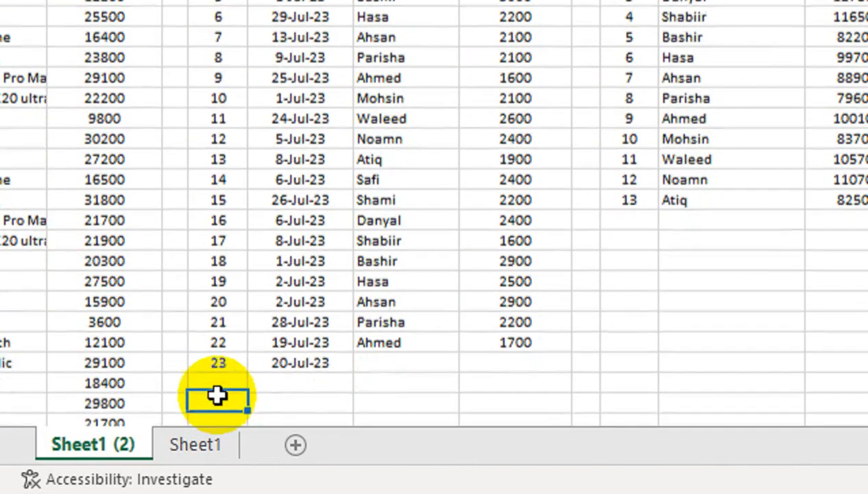
pyautogui.press('Up')
pyautogui.press('Right')
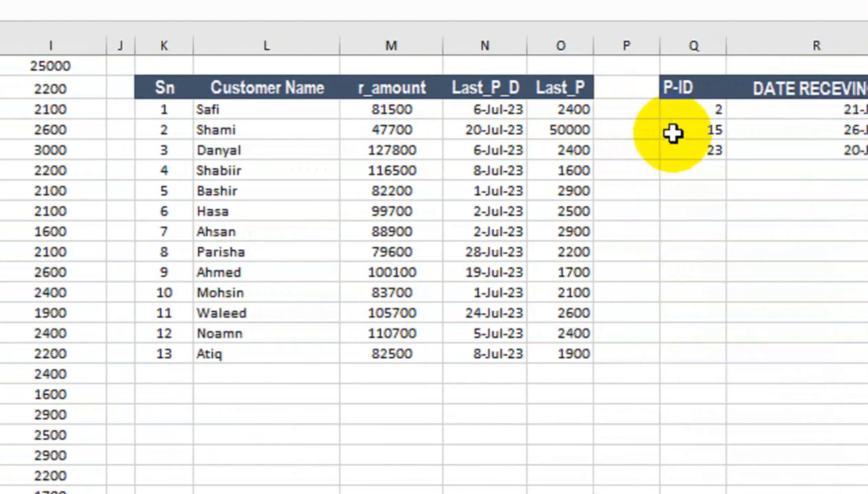
# - Check the newly added payment in the FILTER report and the customer's Last_P value in the summary table
pyautogui.click(663, 154)
pyautogui.moveTo(663, 159); pyautogui.dragTo(786, 148)
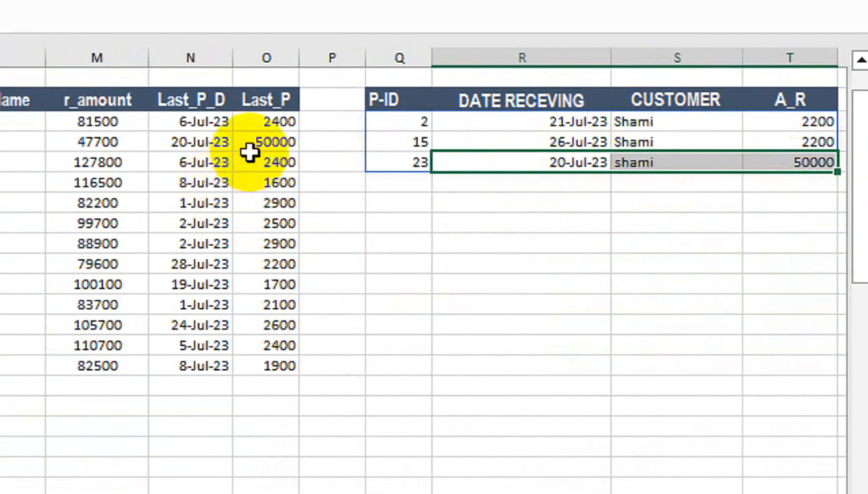
pyautogui.click(274, 149)
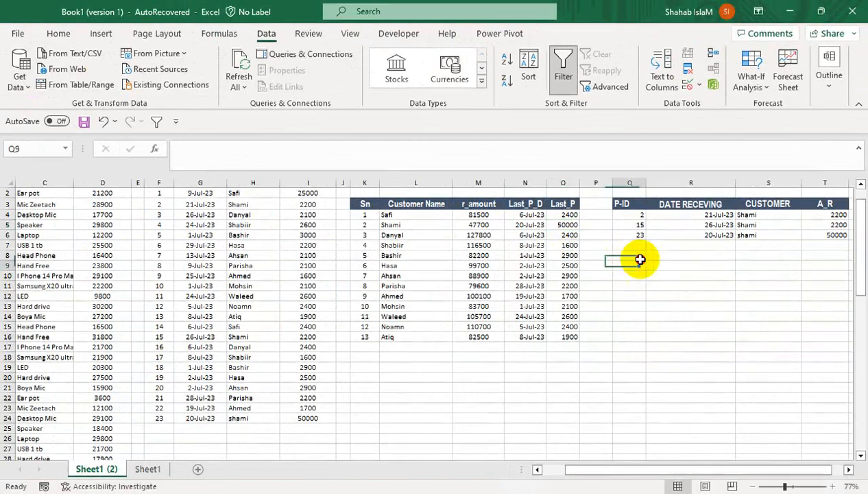
# - Switch the S1 selector to Sale and back to Payment to compare both reports for the selected customer
pyautogui.moveTo(629, 292); pyautogui.dragTo(639, 158)
pyautogui.click(753, 199)
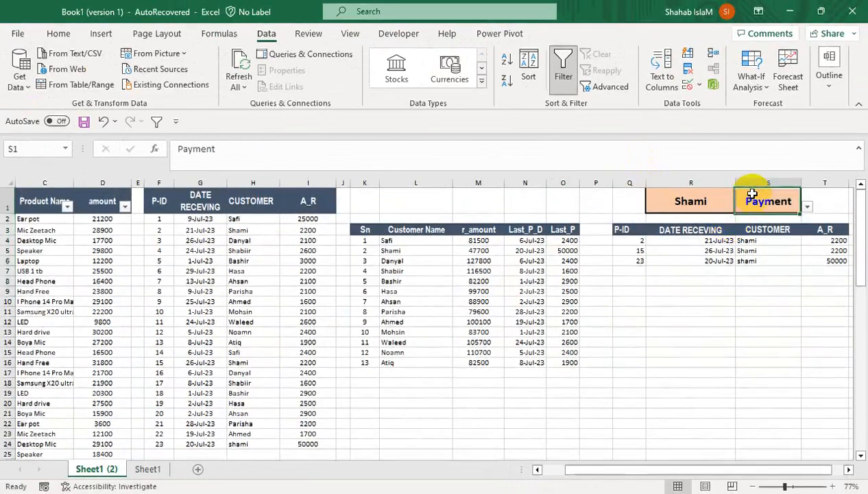
pyautogui.click(794, 218)
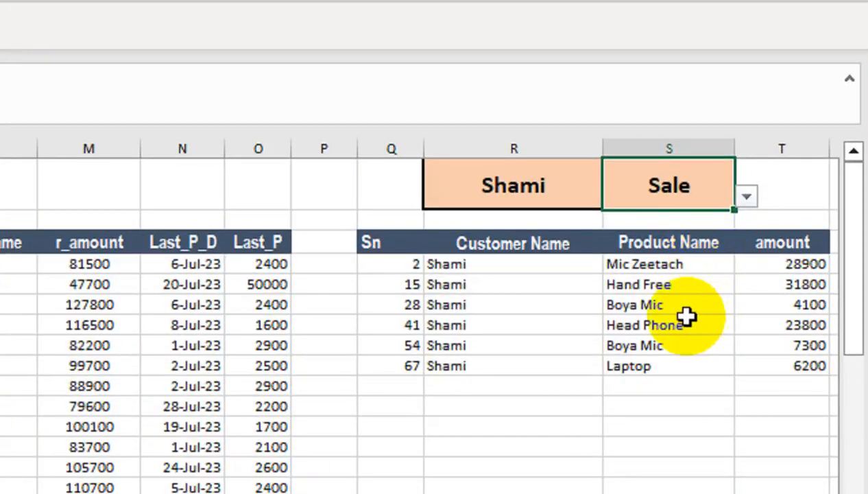
pyautogui.click(807, 207)
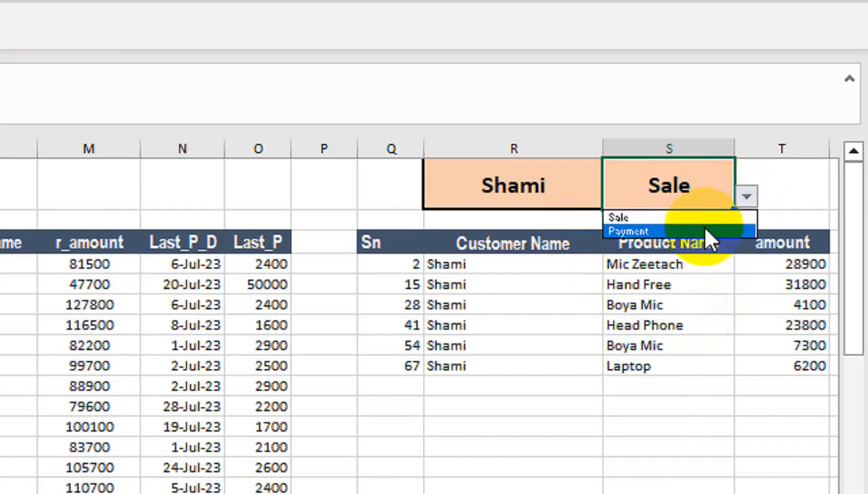
pyautogui.click(686, 229)
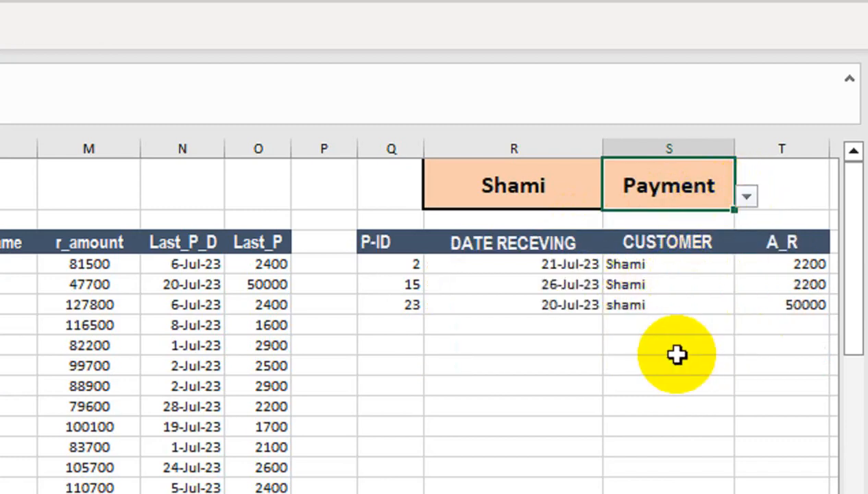